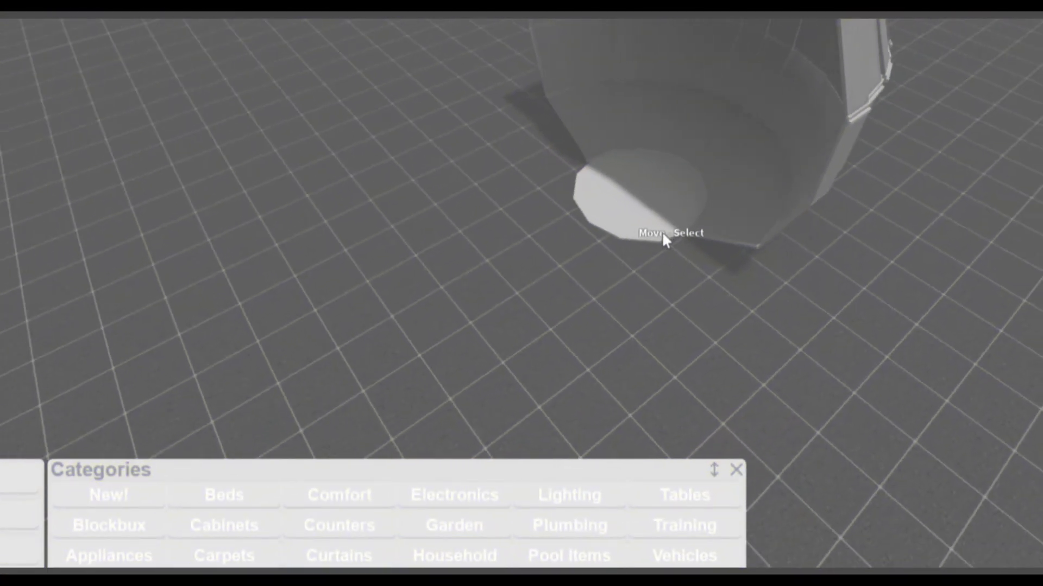
pyautogui.click(663, 232)
pyautogui.click(639, 284)
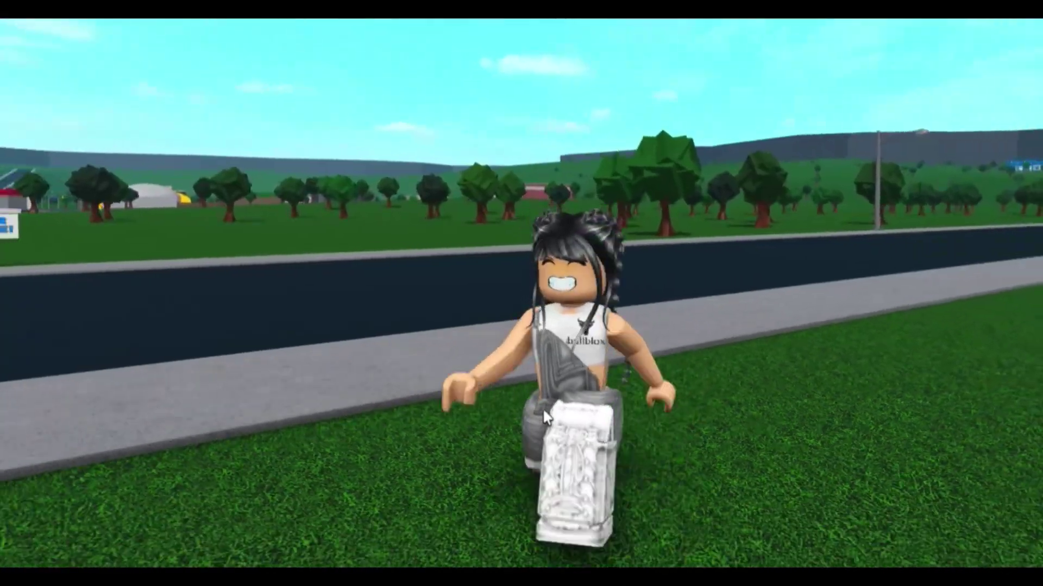
pyautogui.scroll(-3, 542, 408)
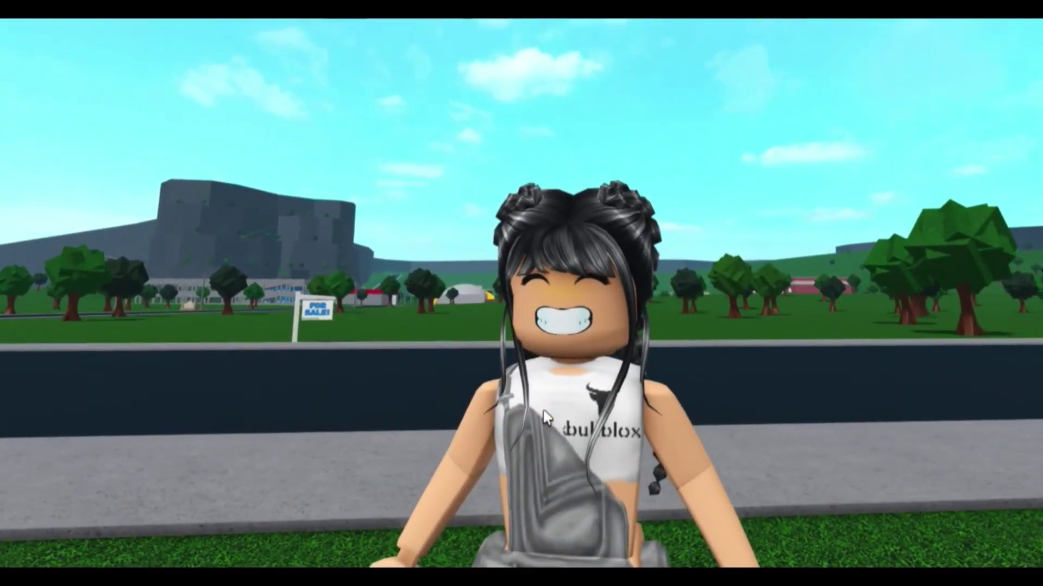
pyautogui.scroll(3, 543, 408)
pyautogui.scroll(-5, 542, 409)
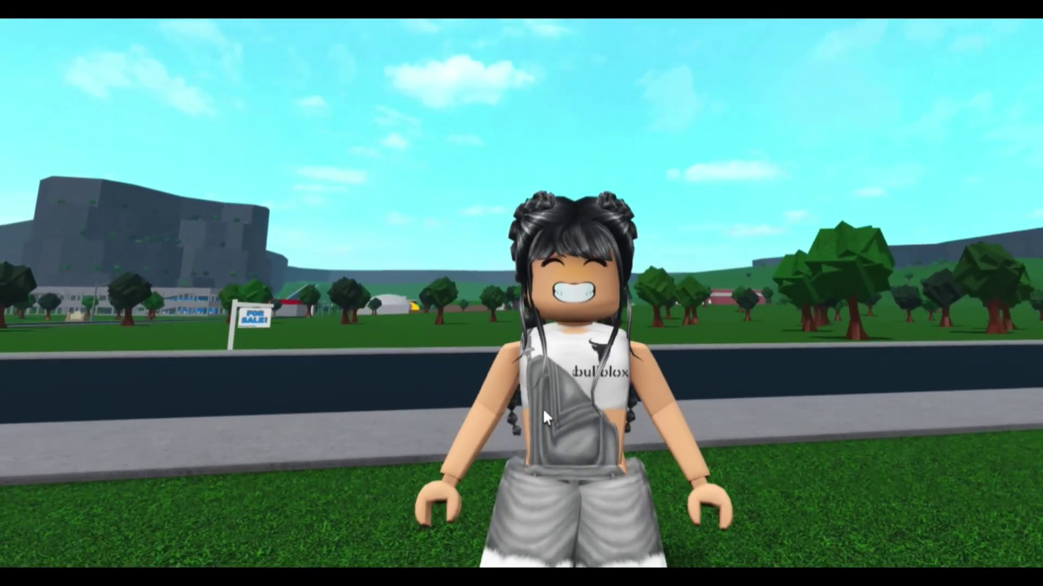
pyautogui.scroll(5, 542, 408)
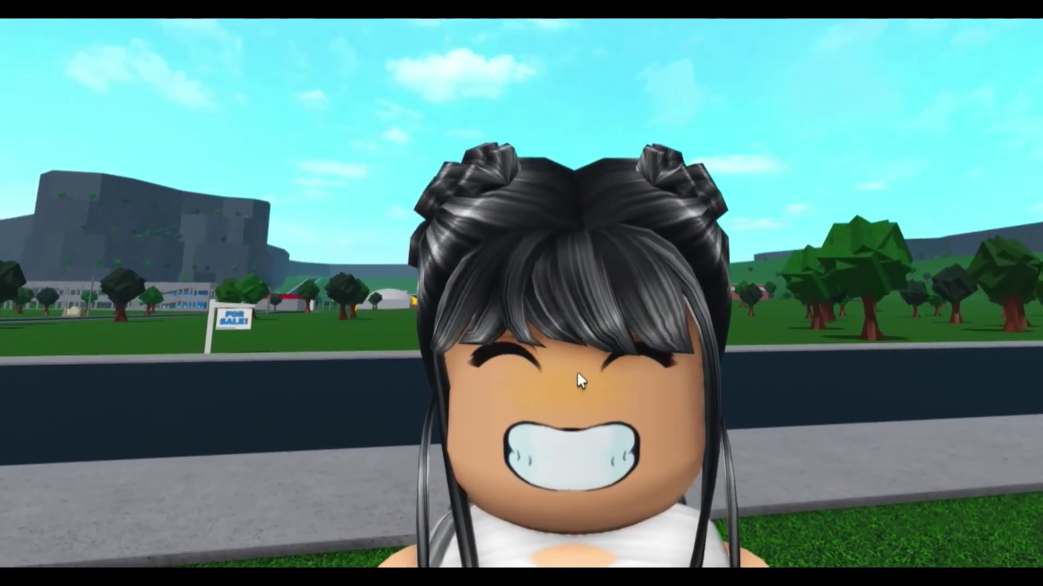
pyautogui.rightClick(992, 466)
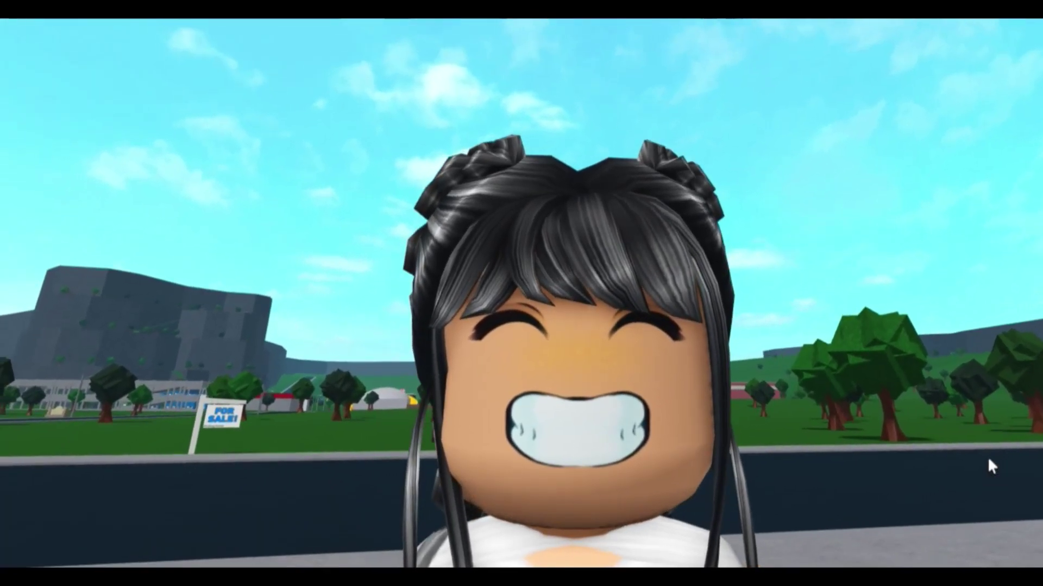
pyautogui.scroll(-3, 992, 467)
pyautogui.press('d')
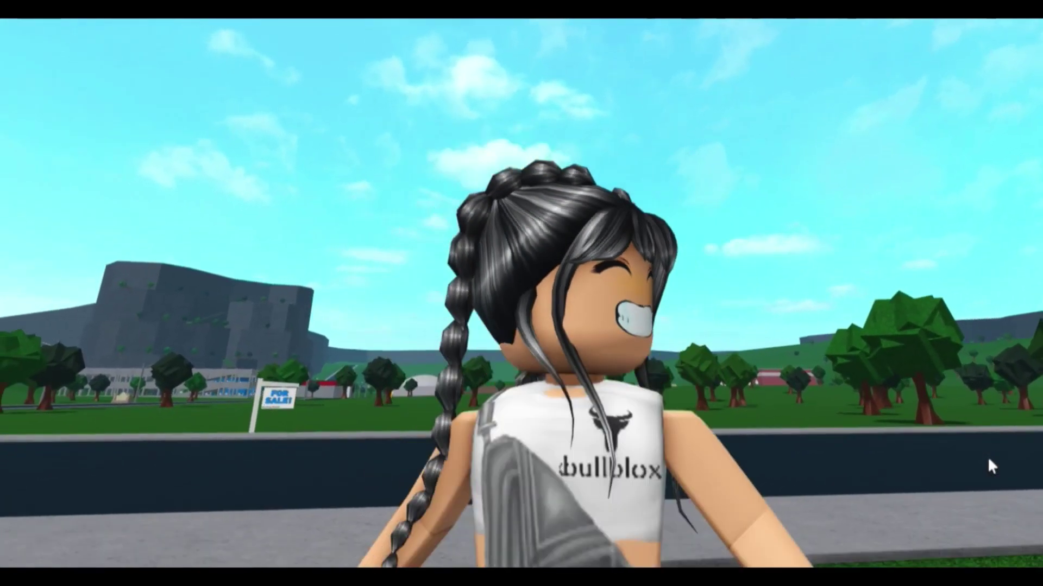
pyautogui.press('s')
pyautogui.press('a')
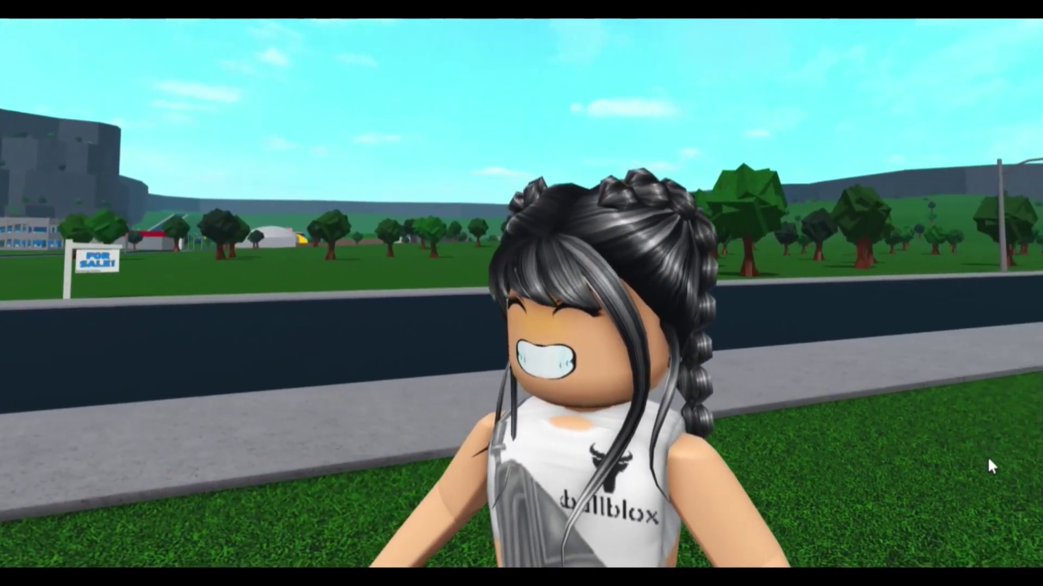
pyautogui.press('s')
pyautogui.scroll(-3, 989, 460)
pyautogui.press('a')
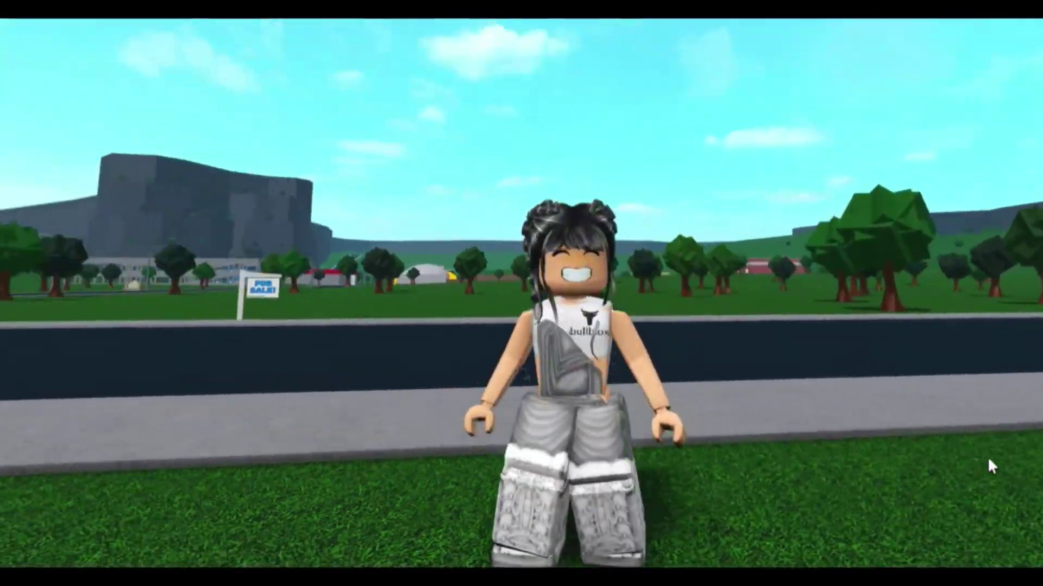
pyautogui.scroll(5, 987, 457)
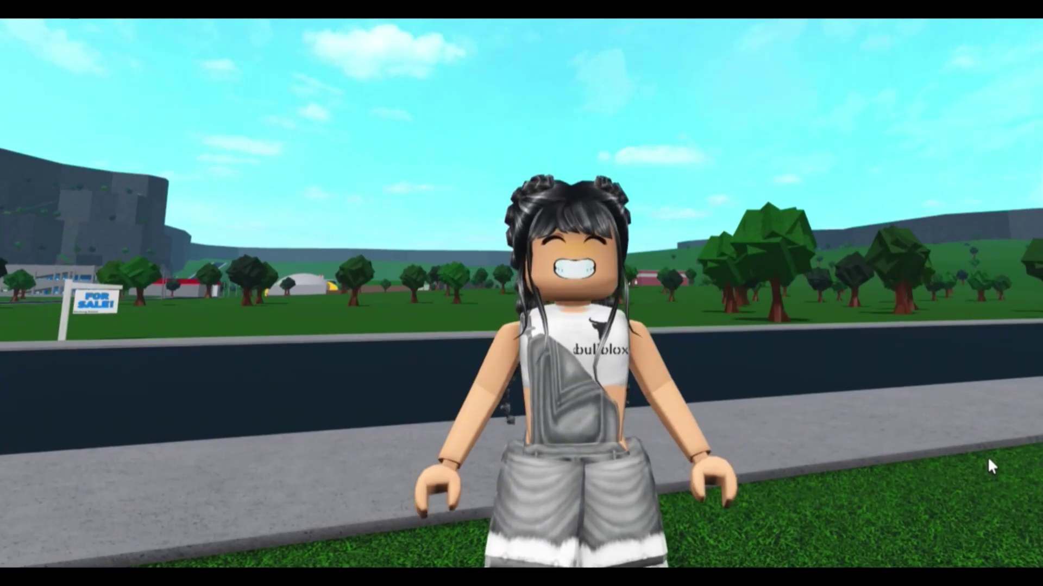
pyautogui.scroll(5, 988, 457)
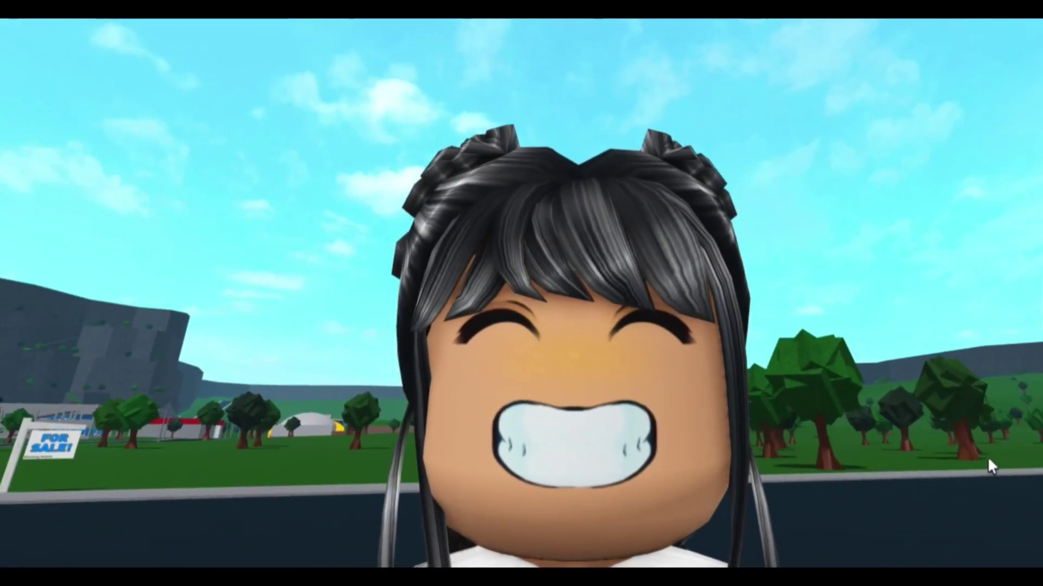
pyautogui.rightClick(988, 460)
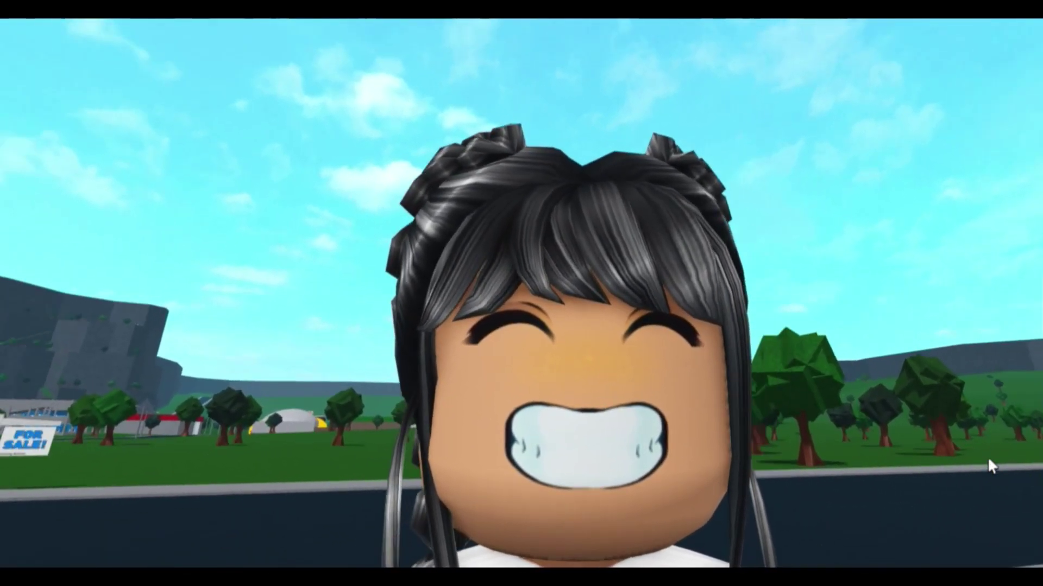
pyautogui.scroll(-5, 987, 456)
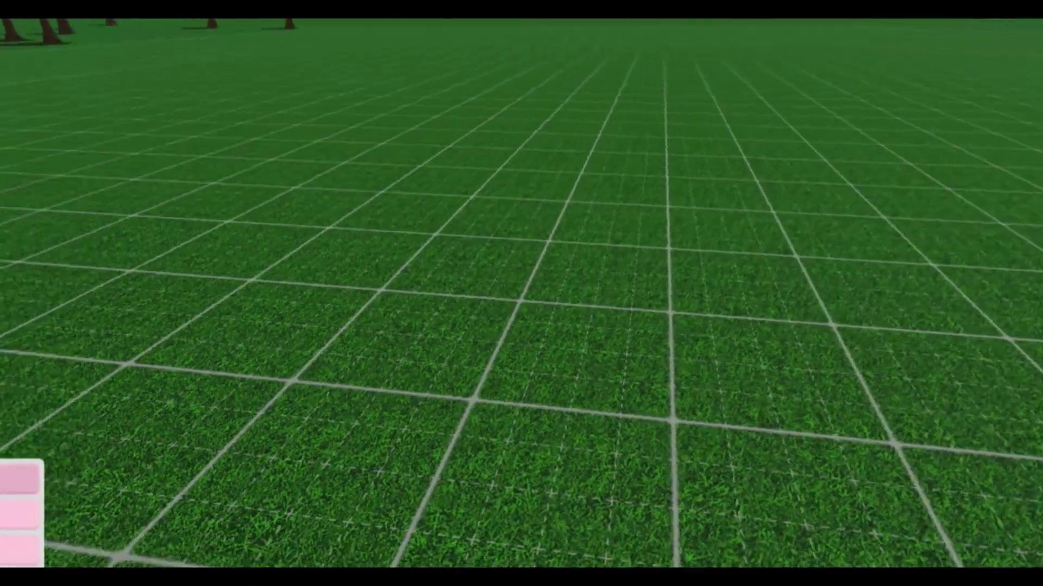
# Step: Pick the Cube from the Basic Shapes and place it on the empty plot
pyautogui.click(20, 479)
pyautogui.click(108, 525)
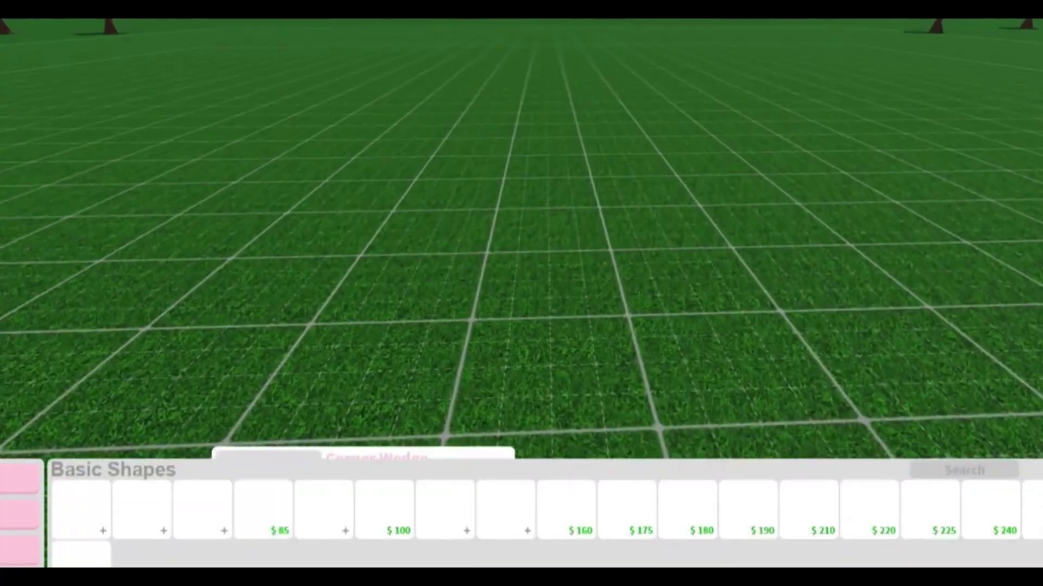
pyautogui.click(333, 531)
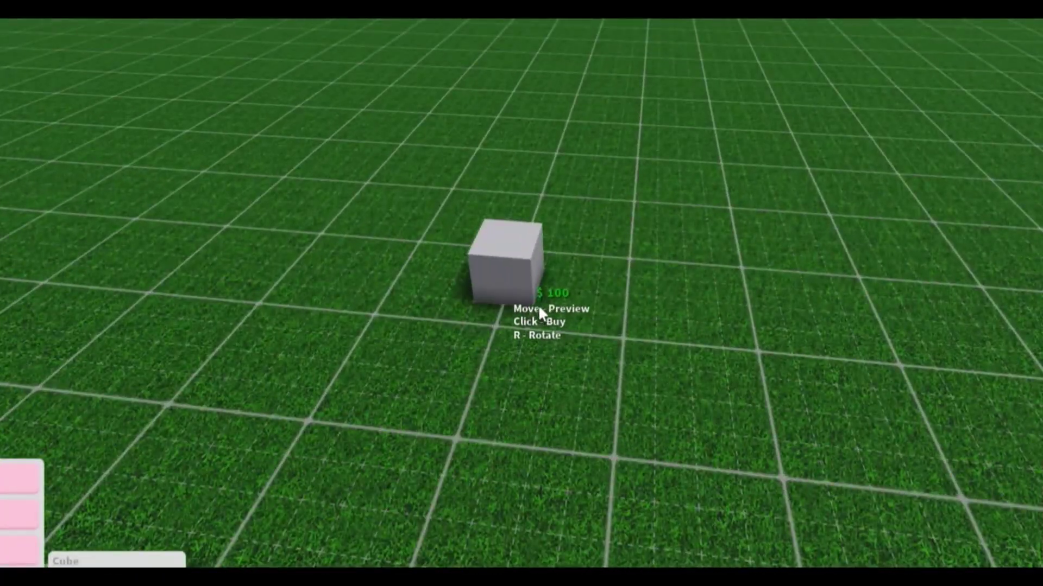
pyautogui.click(539, 305)
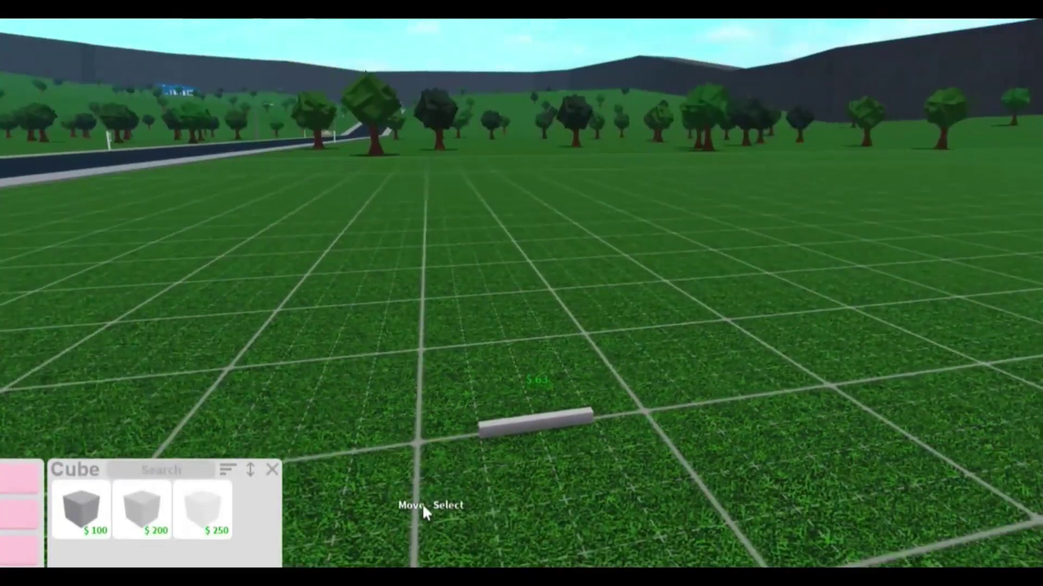
# Step: Place another thin cube bar on the grid line beside the existing bar
pyautogui.press('Left')
pyautogui.click(622, 470)
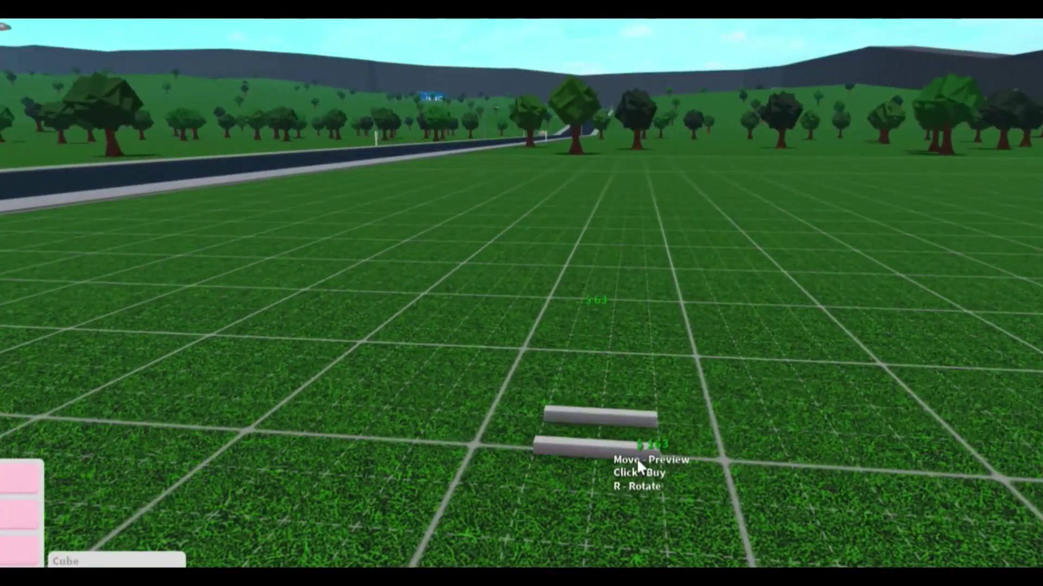
pyautogui.click(627, 454)
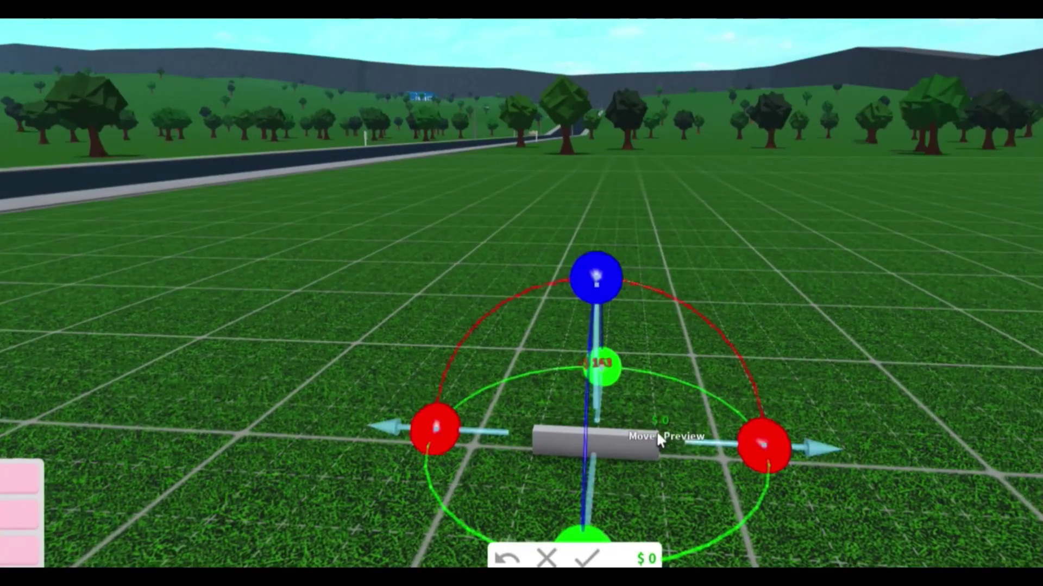
# Step: Raise one thin cube bar above the ground with the transform handles and buy the change
pyautogui.press('a')
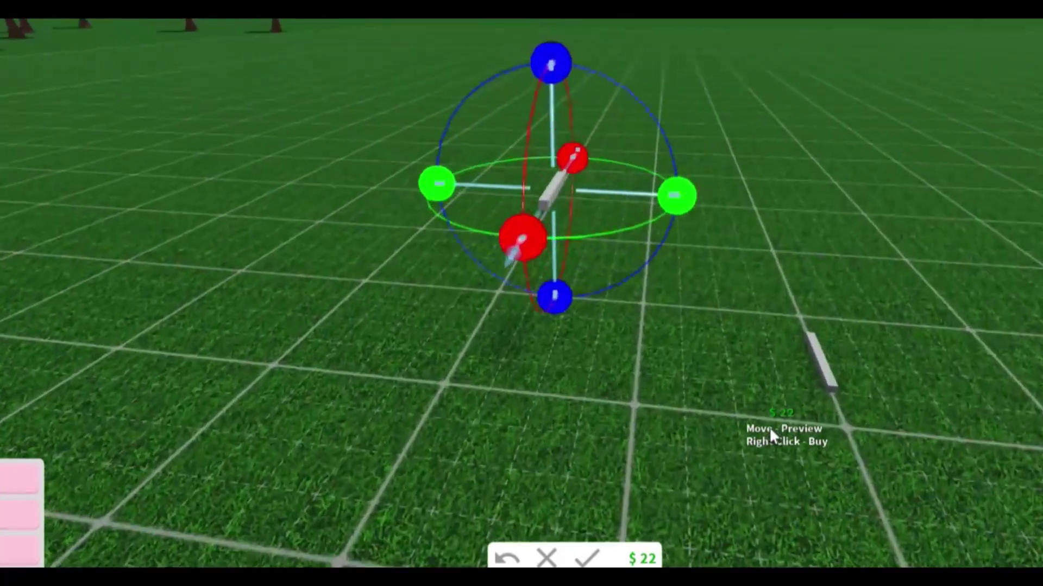
pyautogui.press('w')
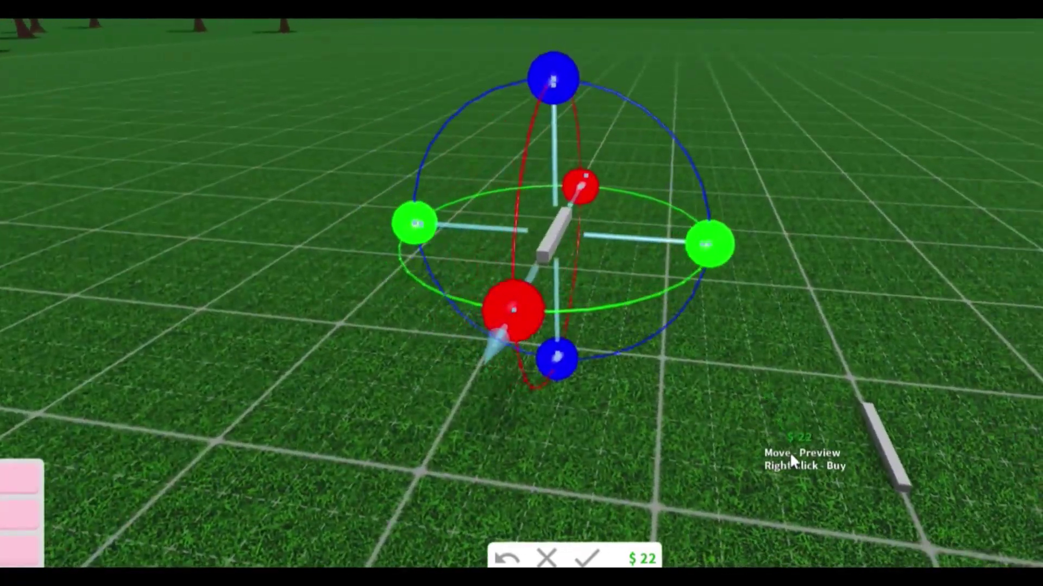
pyautogui.press('d')
pyautogui.rightClick(891, 470)
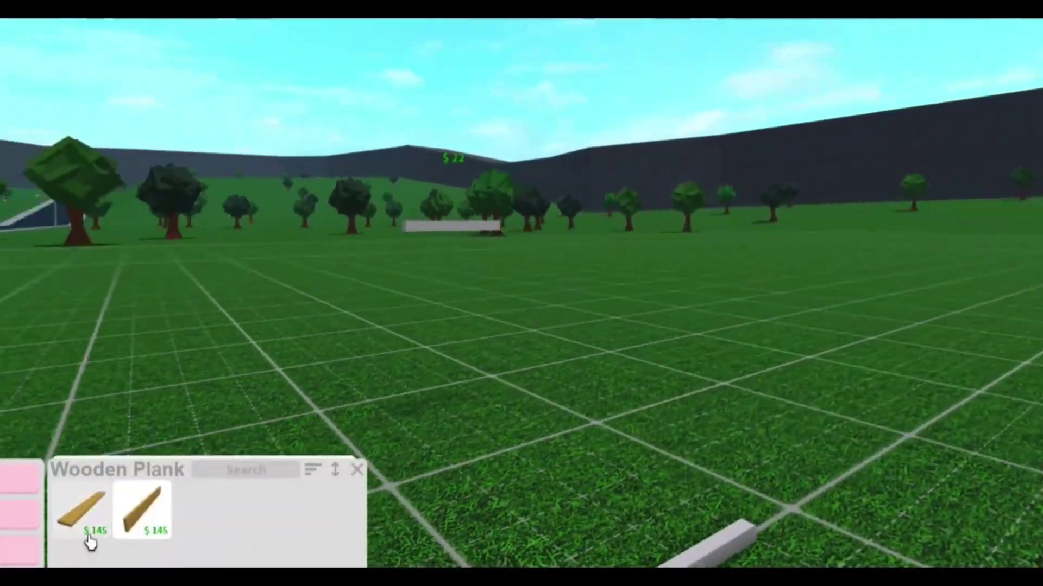
# Step: Place Horizontal Planks from the thin cube bars, joining them end to end into a curved rib
pyautogui.click(89, 542)
pyautogui.scroll(-2, 559, 415)
pyautogui.press('s')
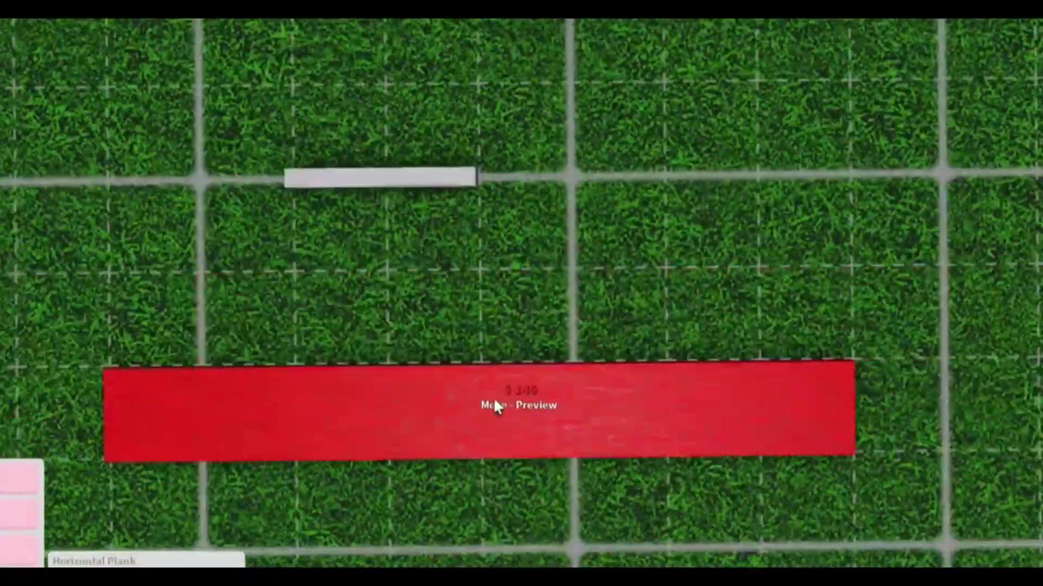
pyautogui.press('a')
pyautogui.press('w')
pyautogui.press('s')
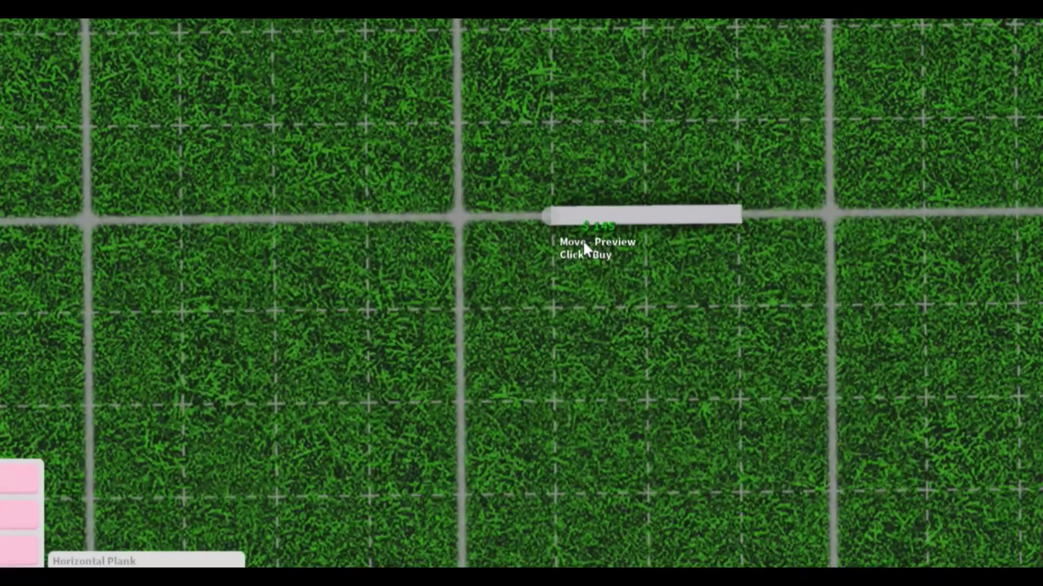
pyautogui.click(604, 375)
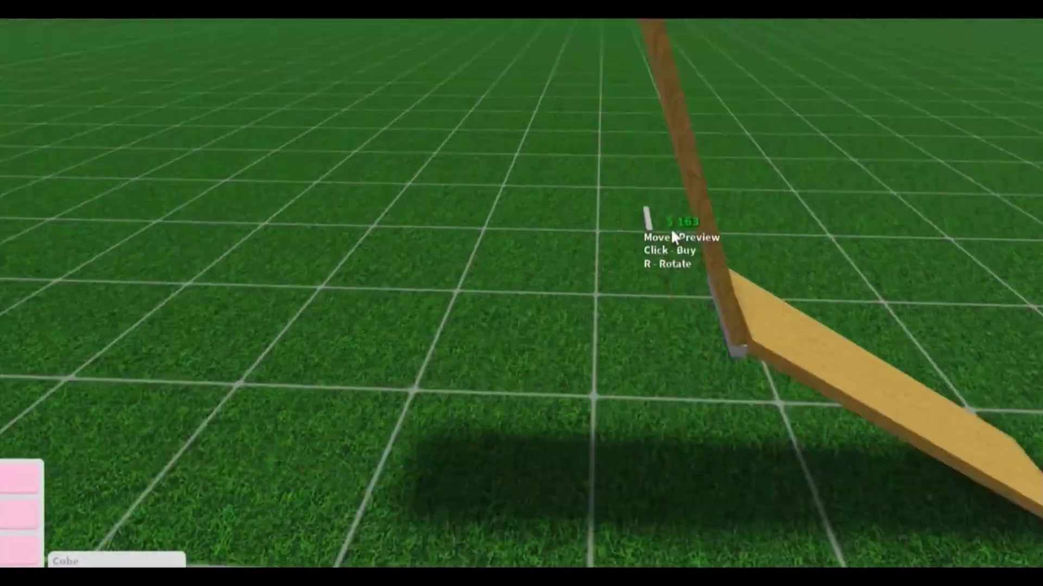
pyautogui.press('s')
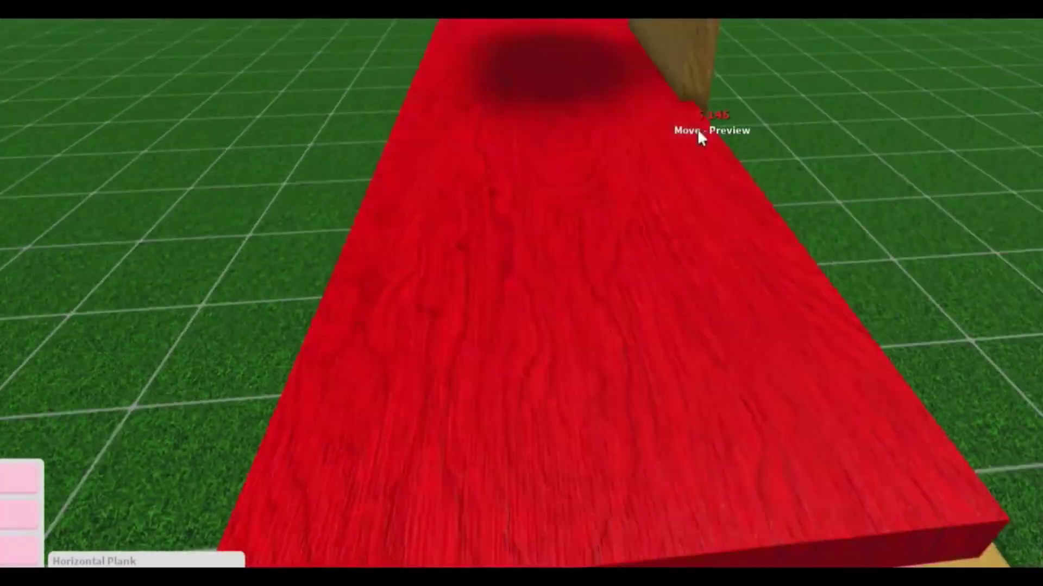
pyautogui.click(694, 139)
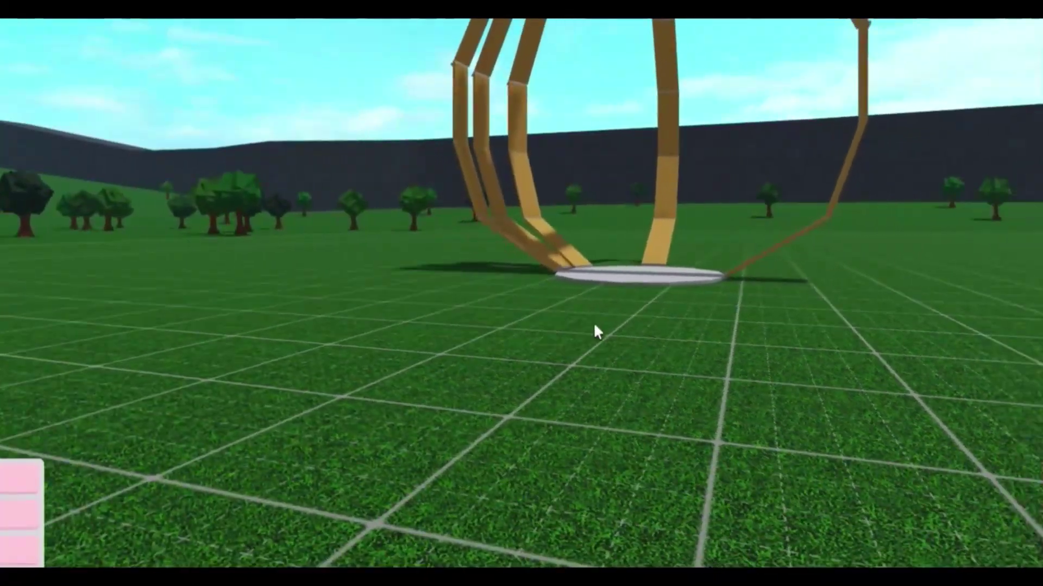
# Step: Copy one curved plank rib and place it at the edge of the round base
pyautogui.press('w')
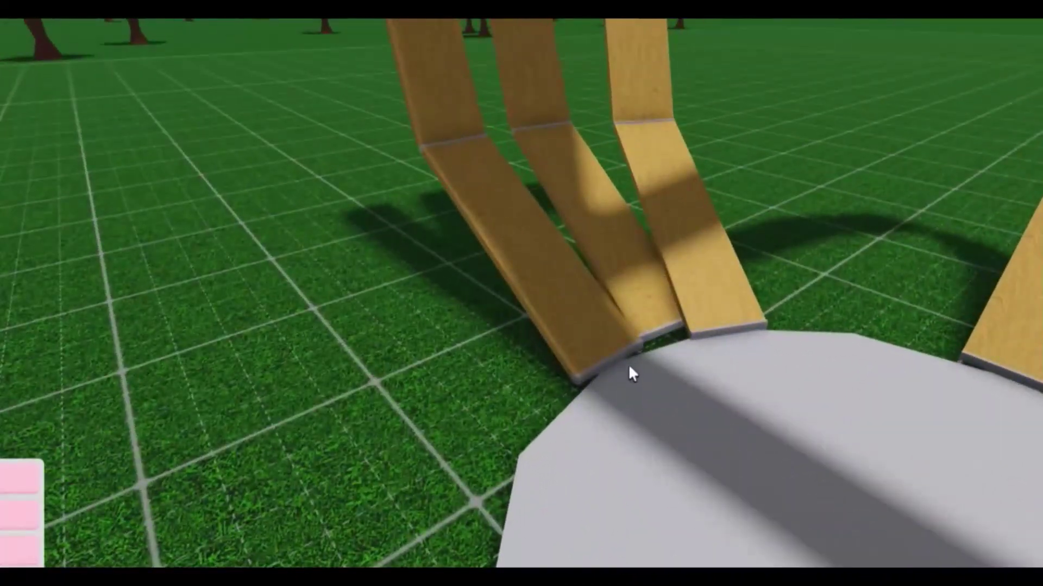
pyautogui.click(634, 385)
pyautogui.scroll(-5, 608, 387)
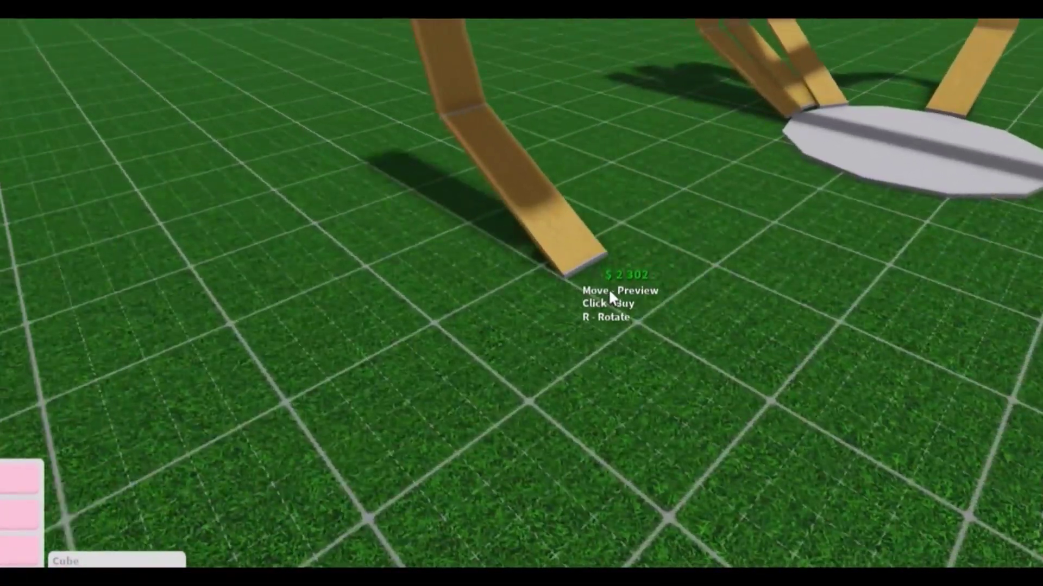
pyautogui.press('w')
pyautogui.press('d')
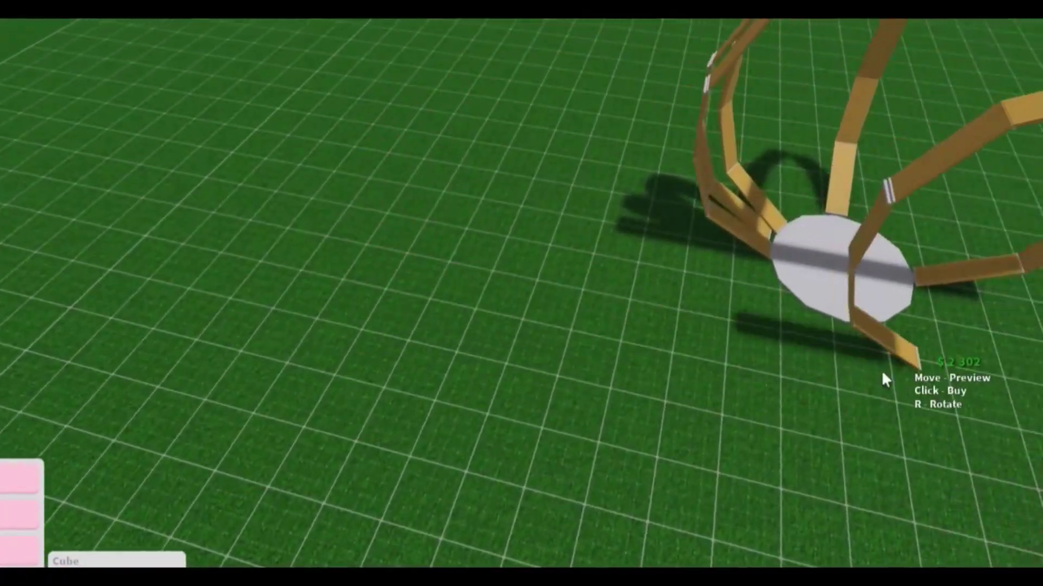
pyautogui.press('d')
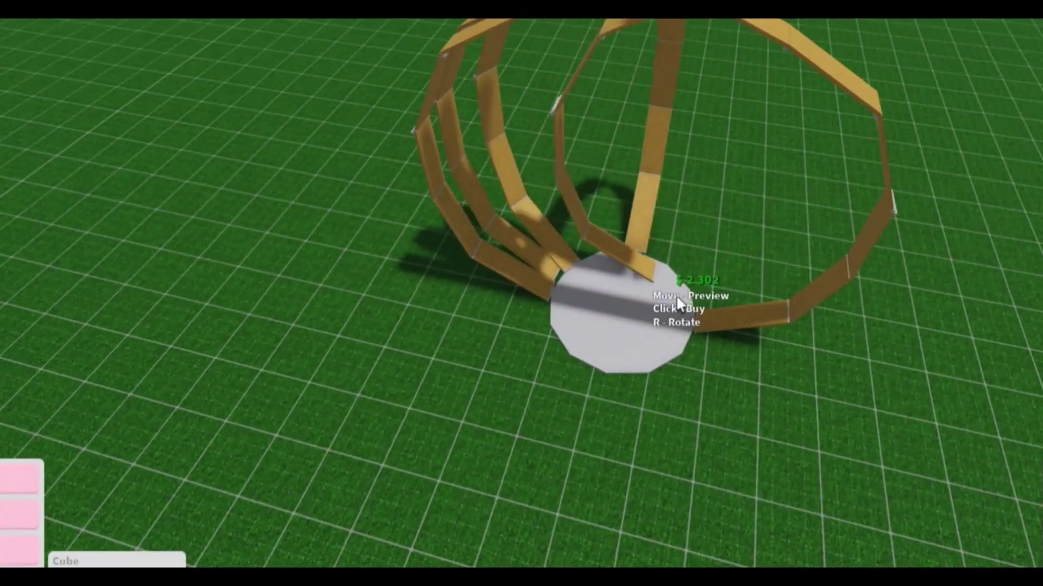
pyautogui.press('w')
pyautogui.press('x')
pyautogui.click(606, 394)
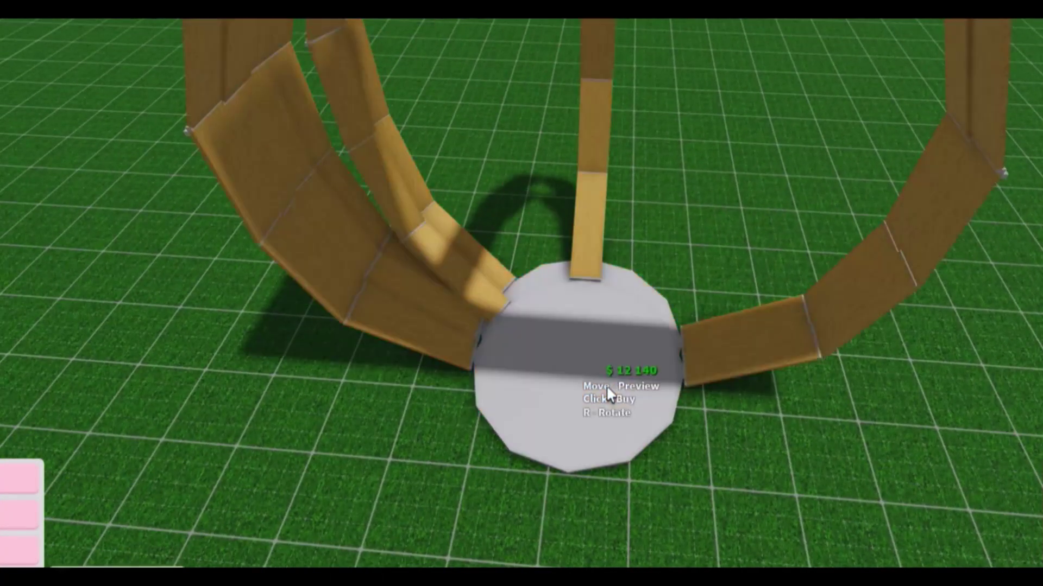
# Step: Place a copy of the multi-rib group around the edge of the round base
pyautogui.click(614, 391)
pyautogui.press('x')
pyautogui.click(673, 384)
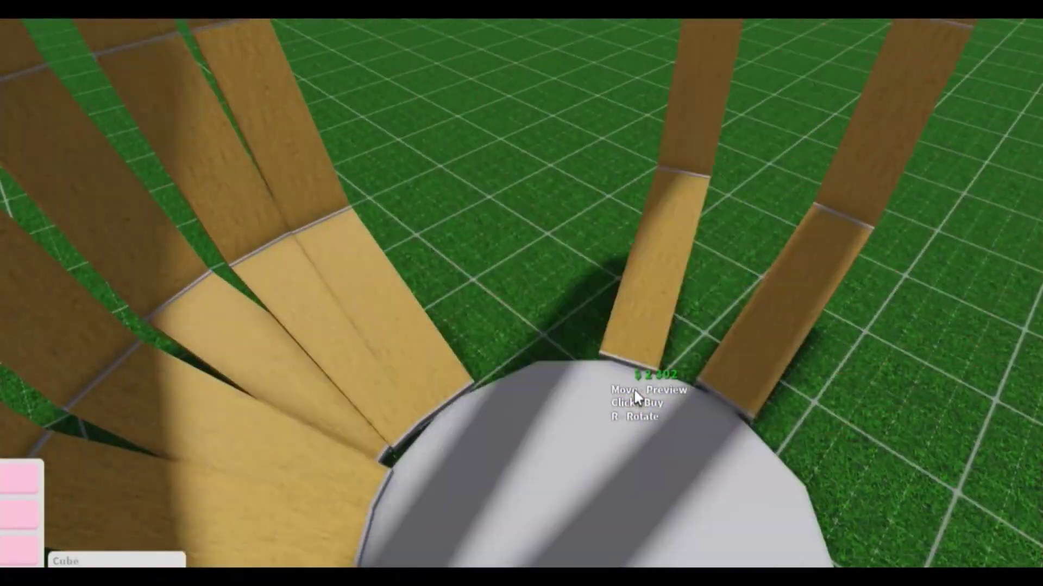
# Step: Place further single-rib copies, rotated around the round base, to close the gaps in the plank shell
pyautogui.click(634, 391)
pyautogui.press('w')
pyautogui.press('r')
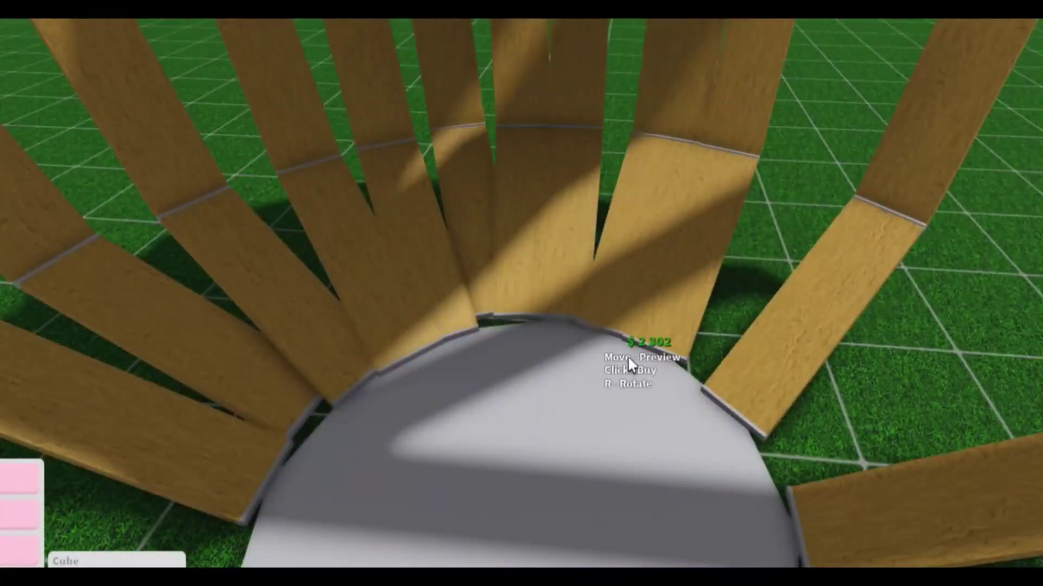
pyautogui.click(631, 366)
pyautogui.click(500, 349)
pyautogui.click(467, 368)
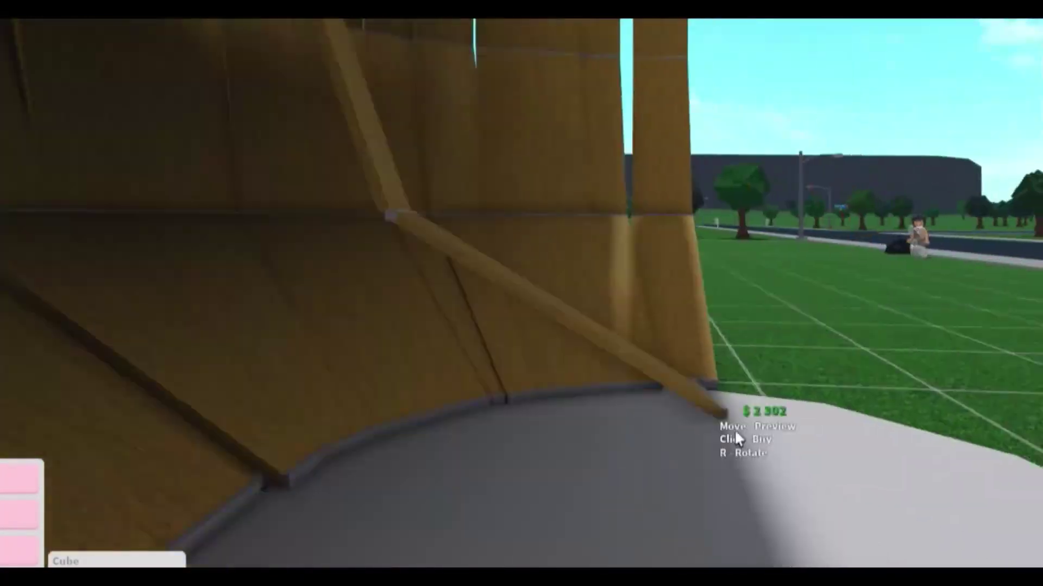
pyautogui.click(734, 430)
# Step: Place the last single-rib copy, pick up the round base with its attached plank shell and set it down on the open lawn
pyautogui.click(394, 272)
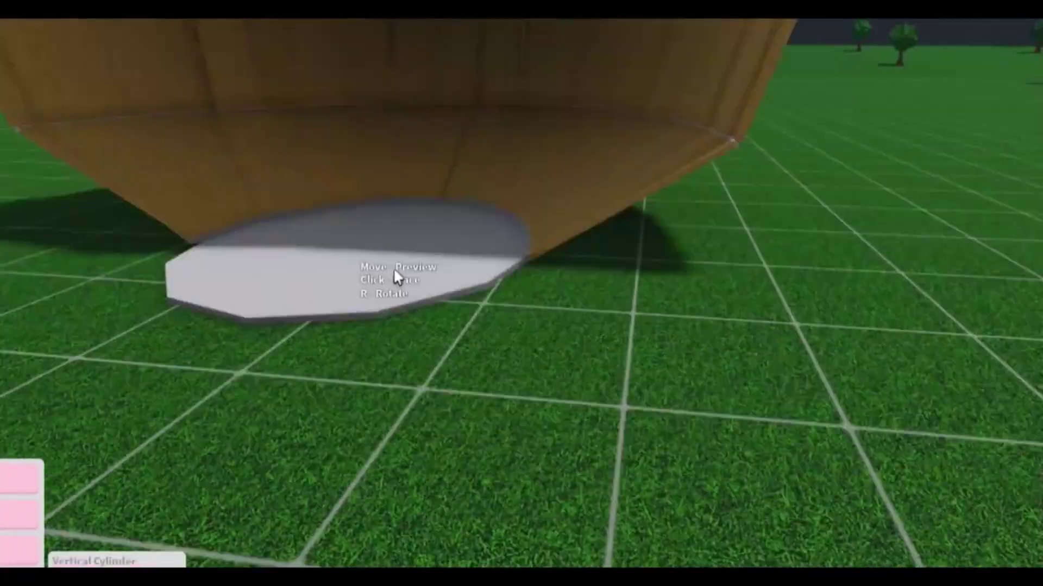
pyautogui.click(396, 274)
pyautogui.click(667, 180)
pyautogui.press('s')
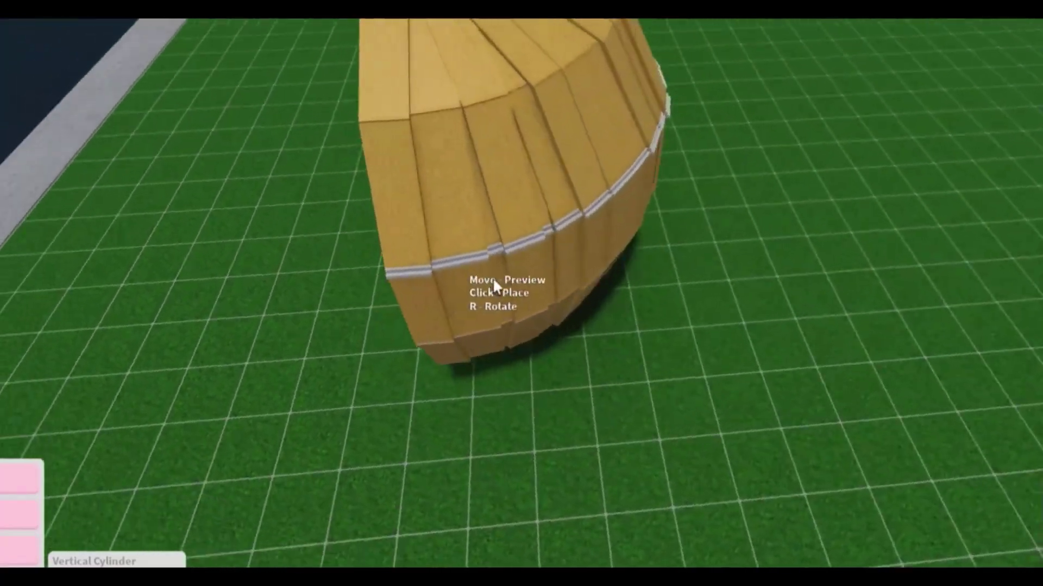
pyautogui.press('a')
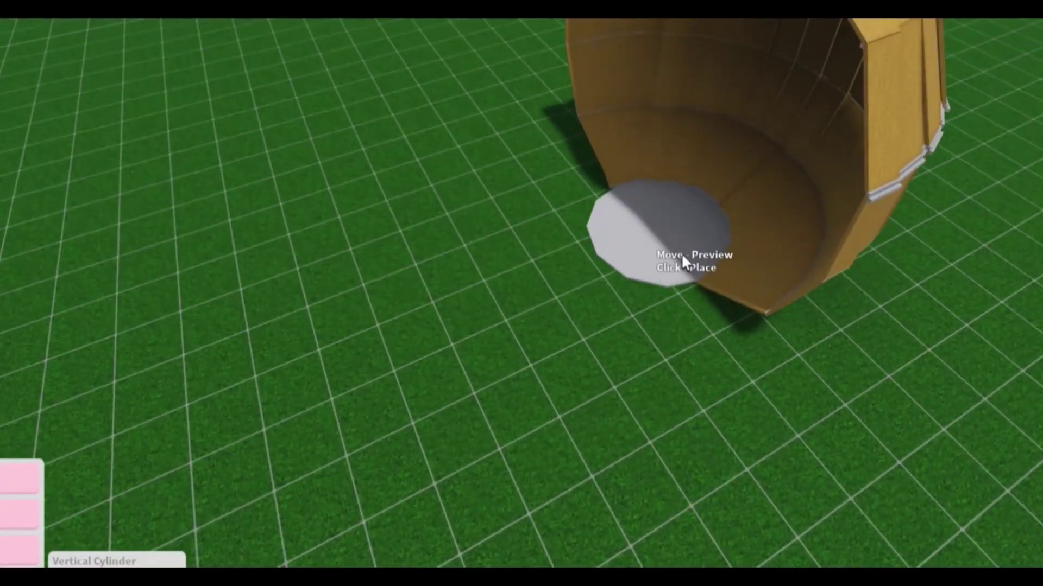
pyautogui.click(681, 253)
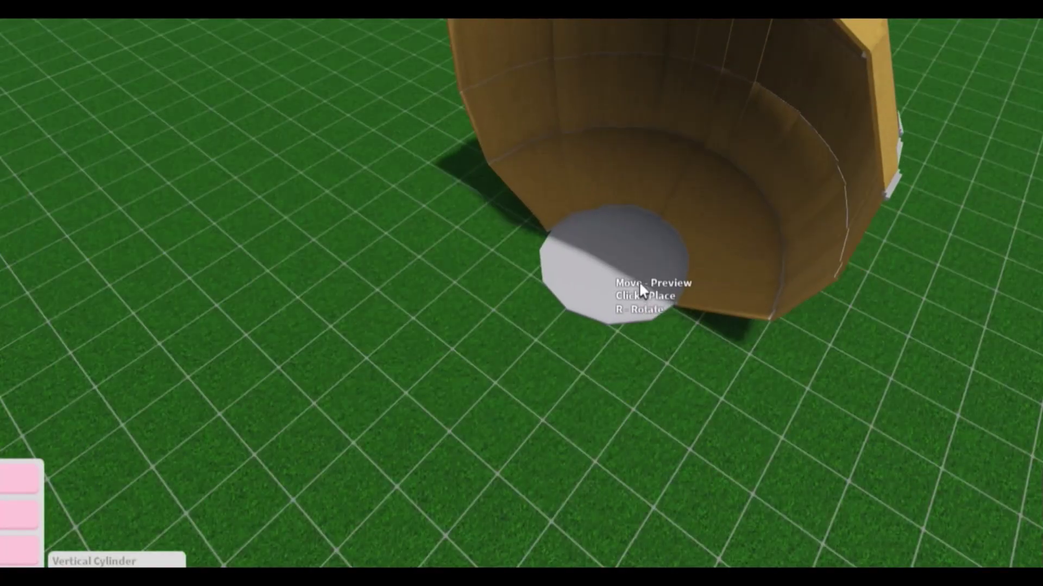
pyautogui.click(640, 280)
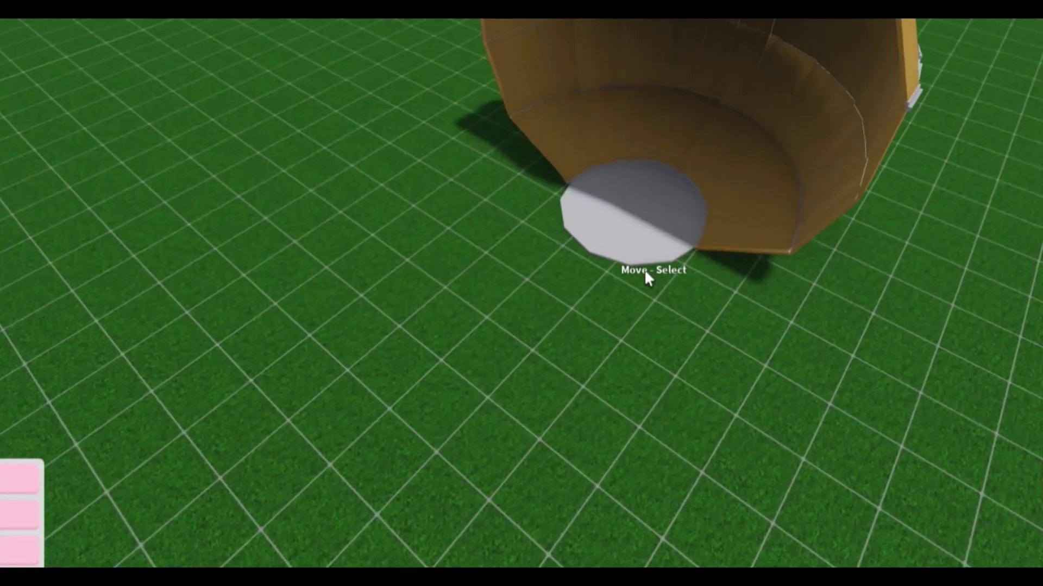
pyautogui.press('d')
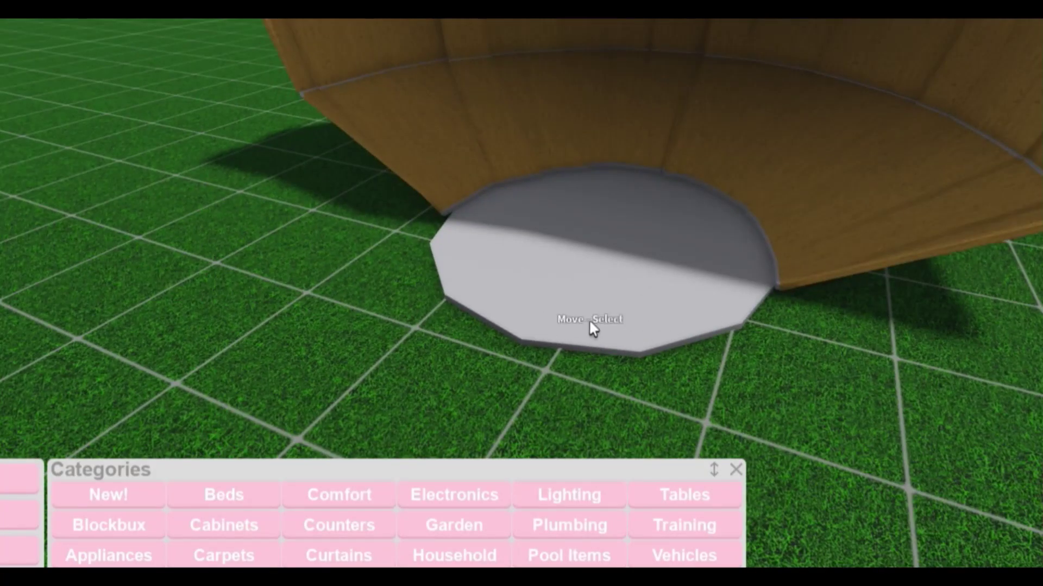
# Step: Pick up the round base and plank shell again and reposition them on the grass, away from the road
pyautogui.scroll(2, 482, 282)
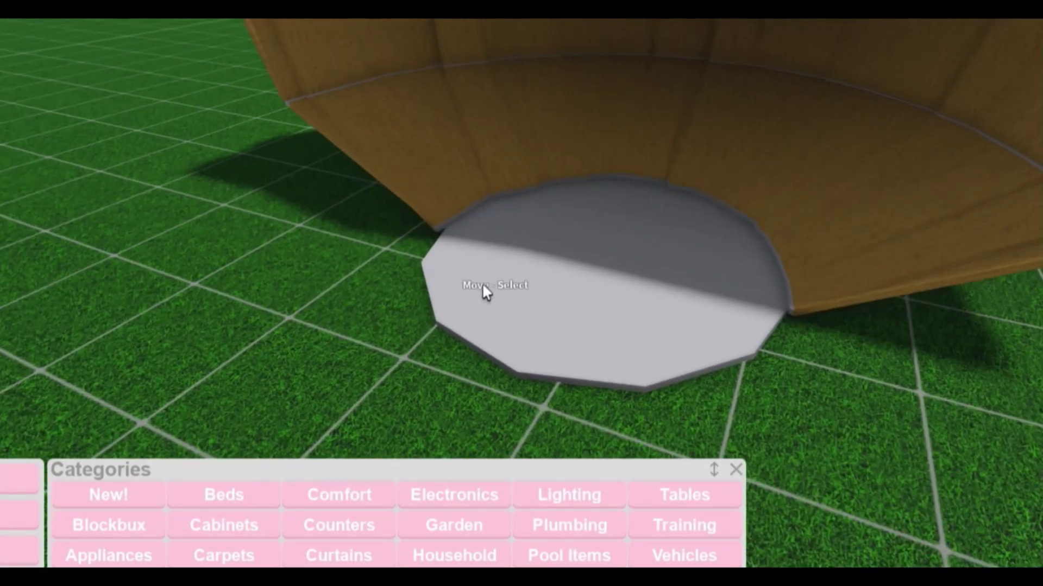
pyautogui.click(451, 300)
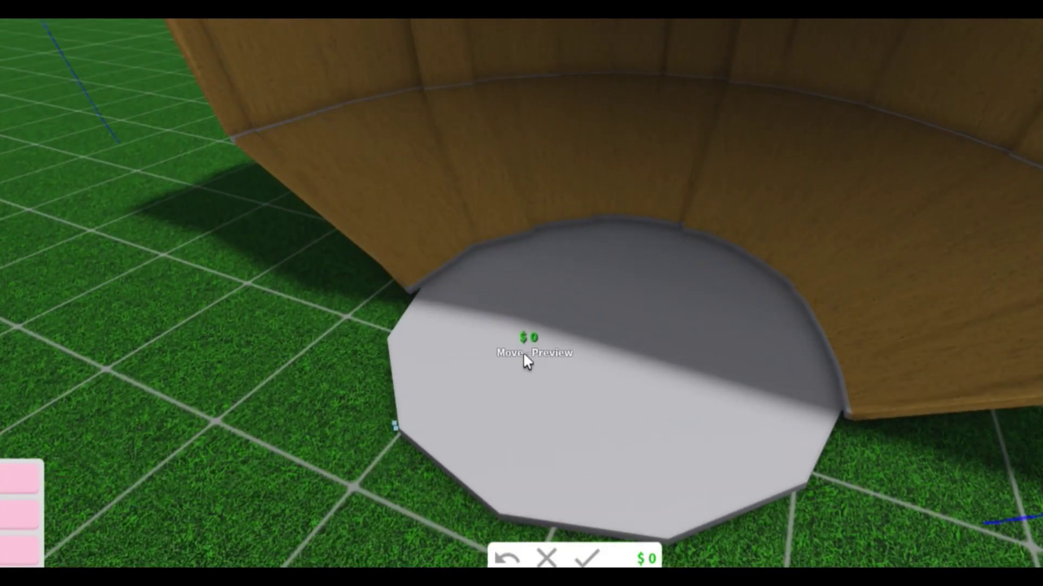
pyautogui.click(549, 356)
pyautogui.click(660, 414)
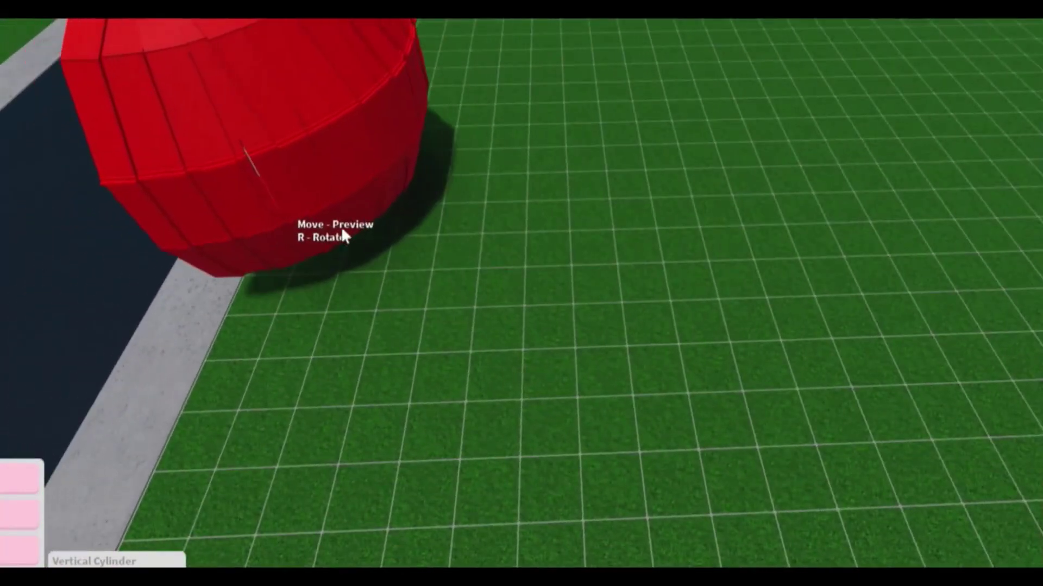
pyautogui.press('Right')
pyautogui.press('Right')
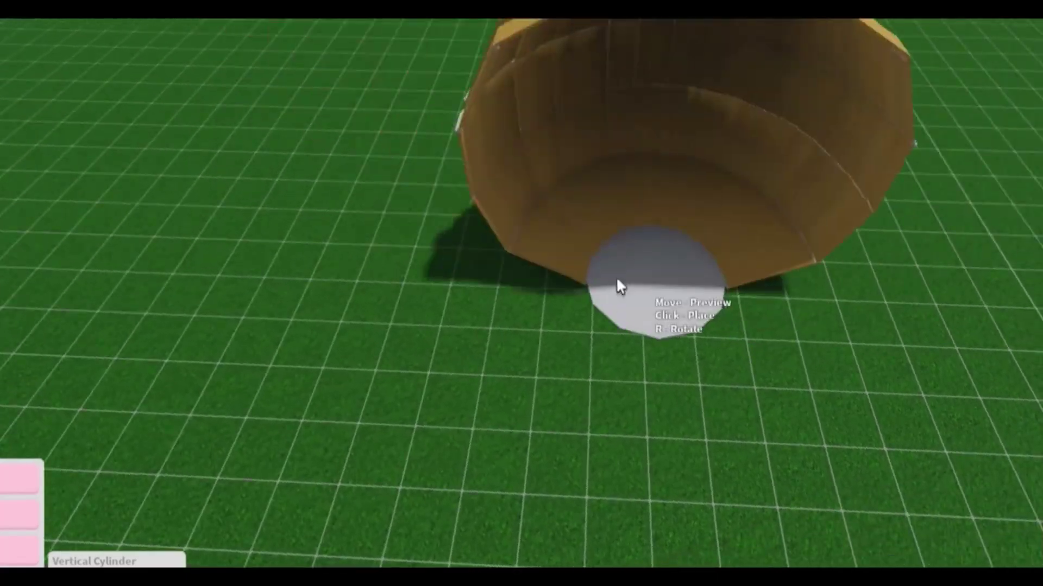
pyautogui.scroll(1, 643, 247)
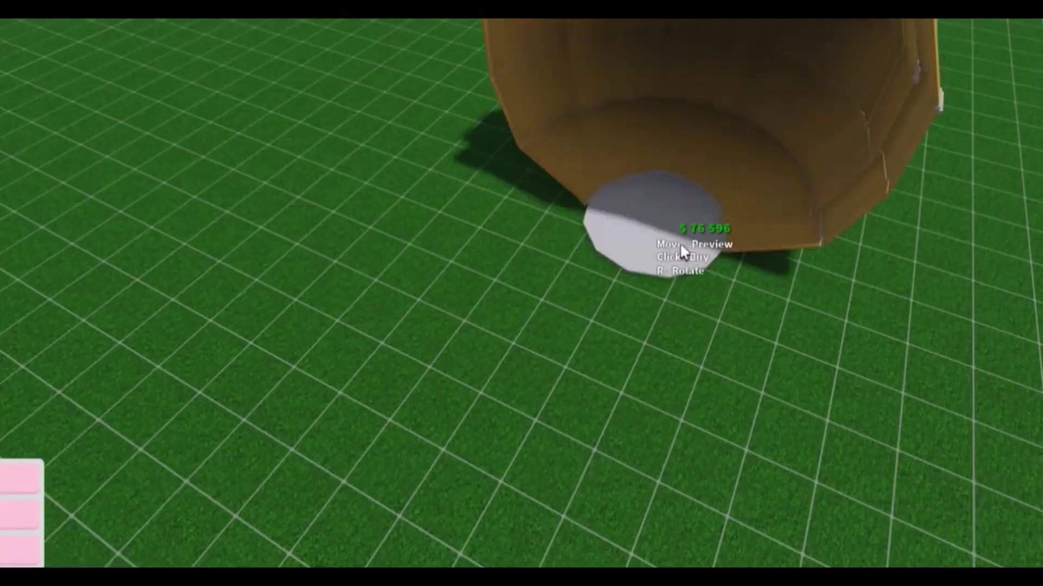
# Step: Buy a copy of the whole plank shell with its round base and place it beside the original on the lawn
pyautogui.click(681, 244)
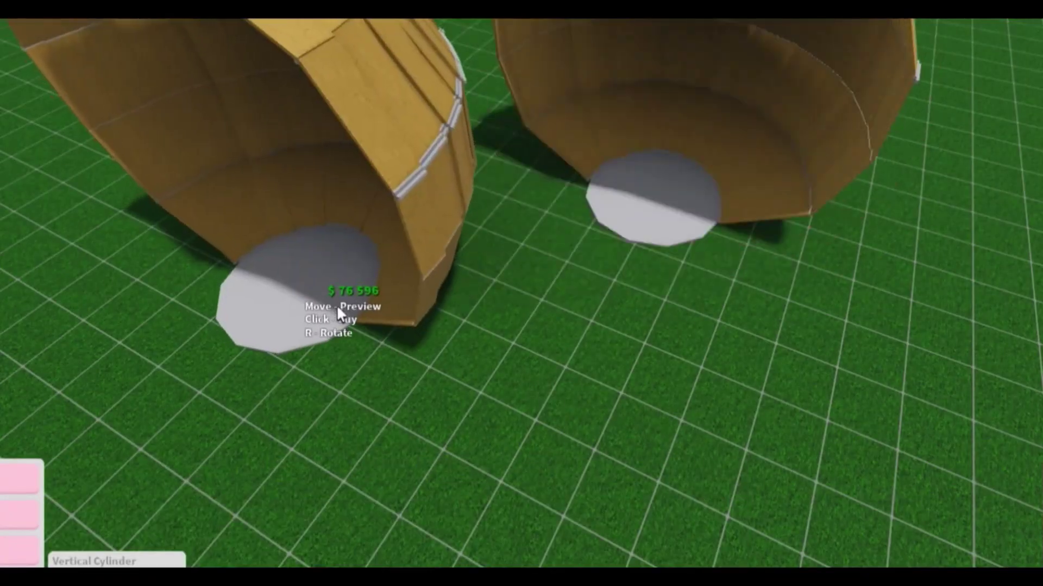
pyautogui.press('Left')
pyautogui.press('Right')
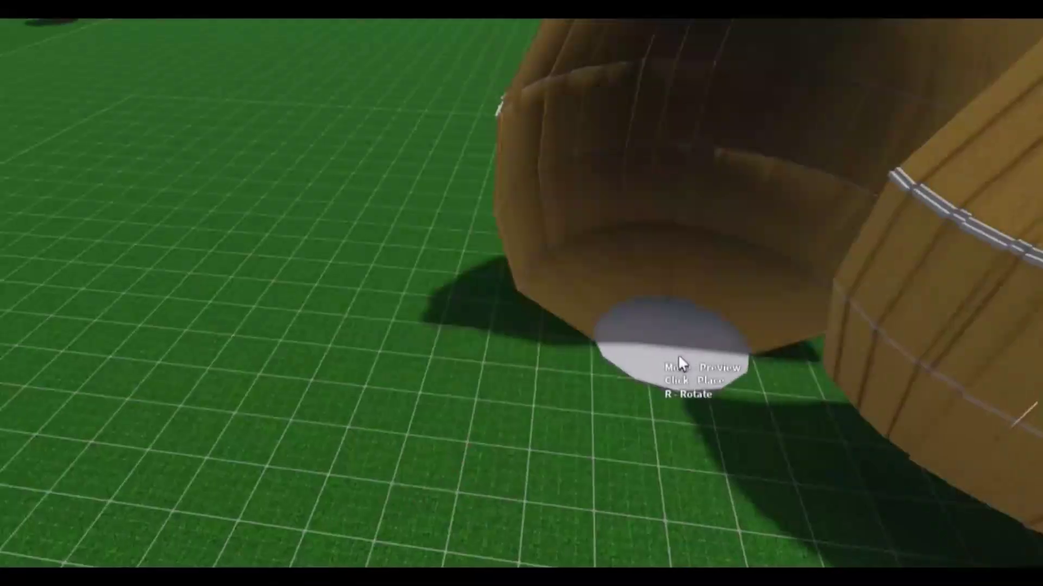
pyautogui.click(453, 386)
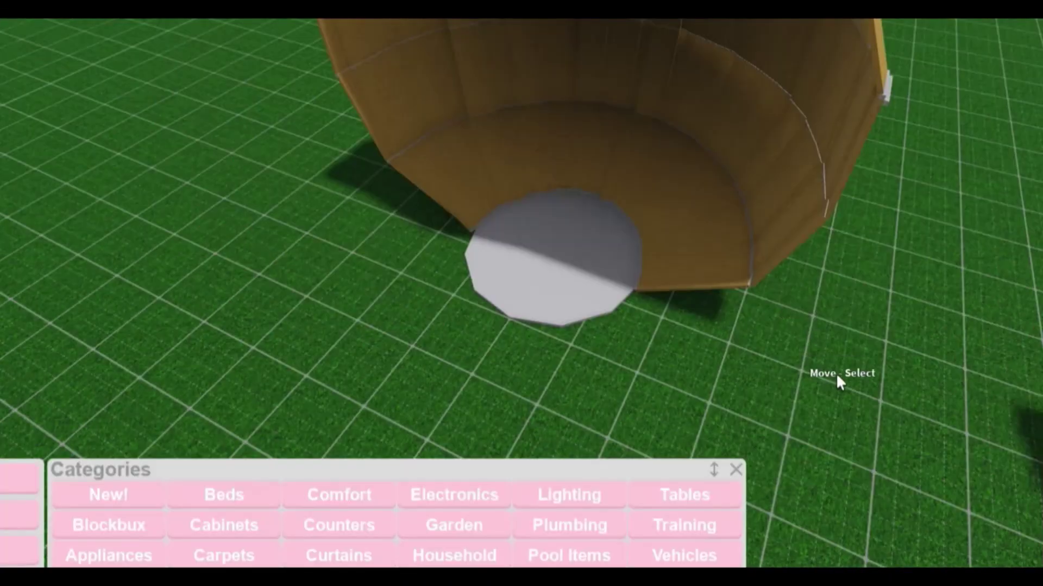
# Step: Paint the round base of the shell dark brown and give it a wood-grain material
pyautogui.click(576, 291)
pyautogui.click(606, 298)
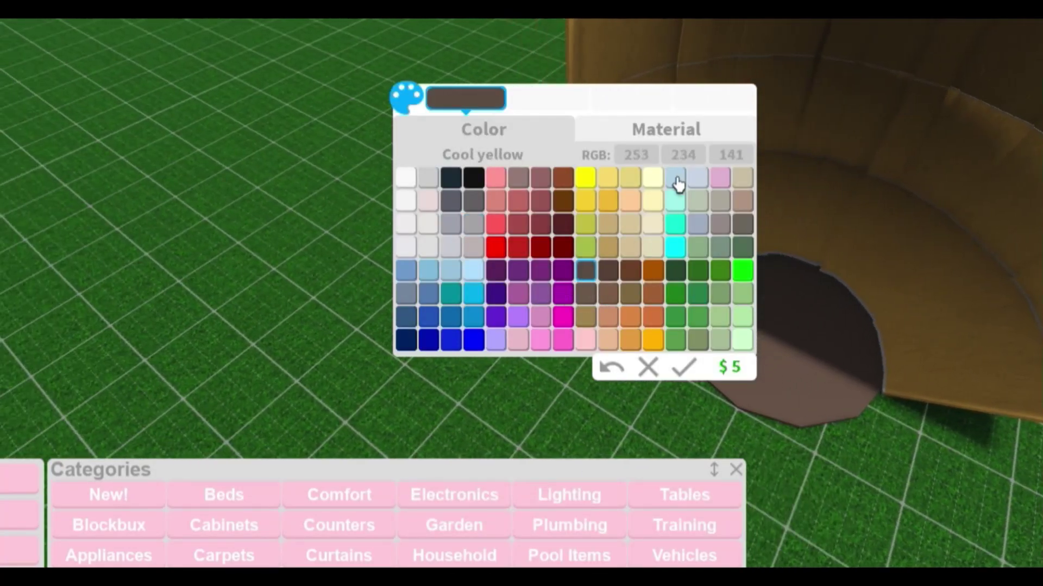
pyautogui.click(750, 201)
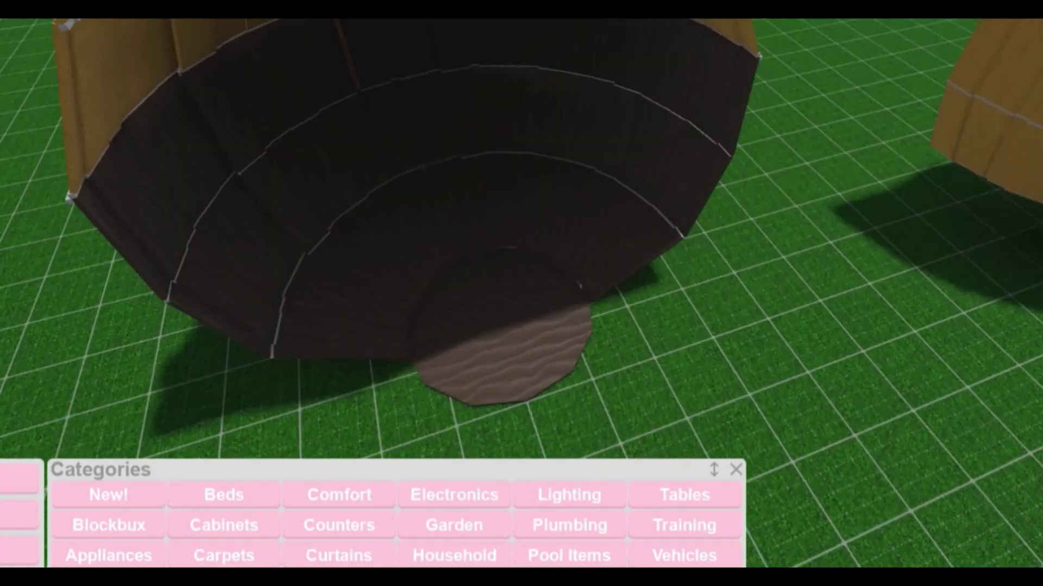
# Step: Paint the shell's planks row by row in the same dark brown wood finish as the round base
pyautogui.press('d')
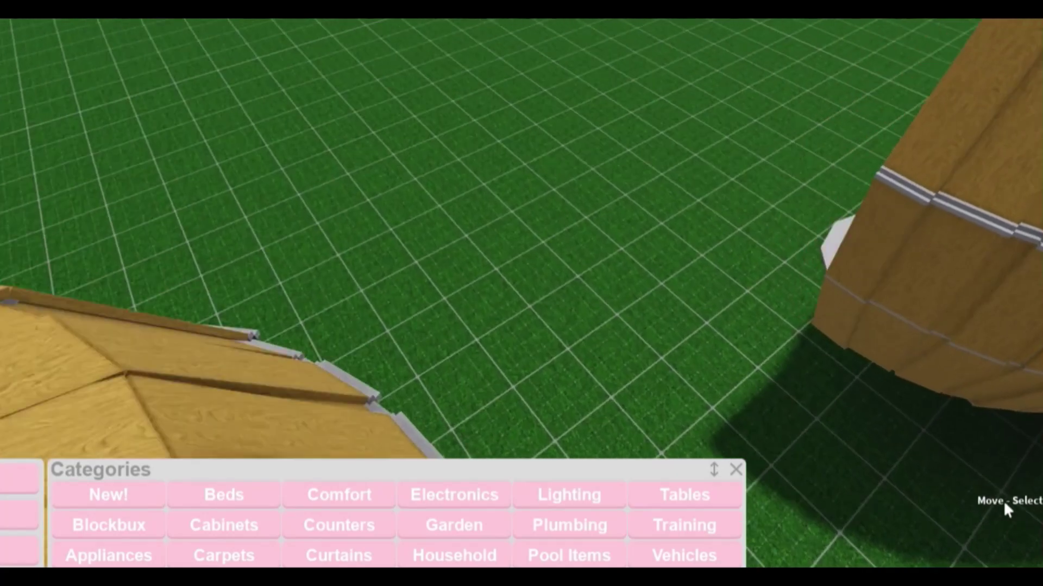
pyautogui.click(935, 307)
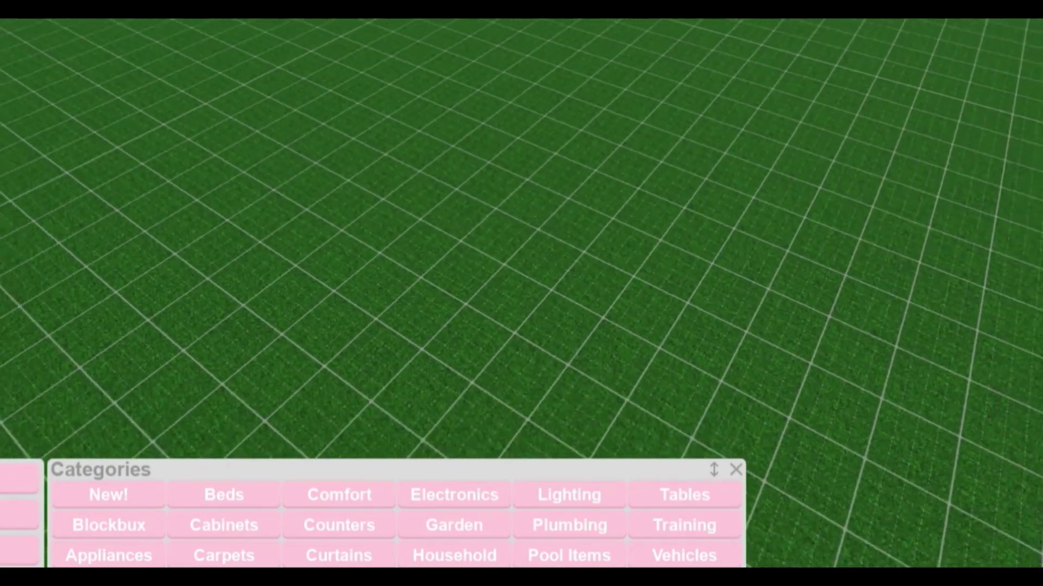
pyautogui.press('s')
pyautogui.press('a')
pyautogui.press('w')
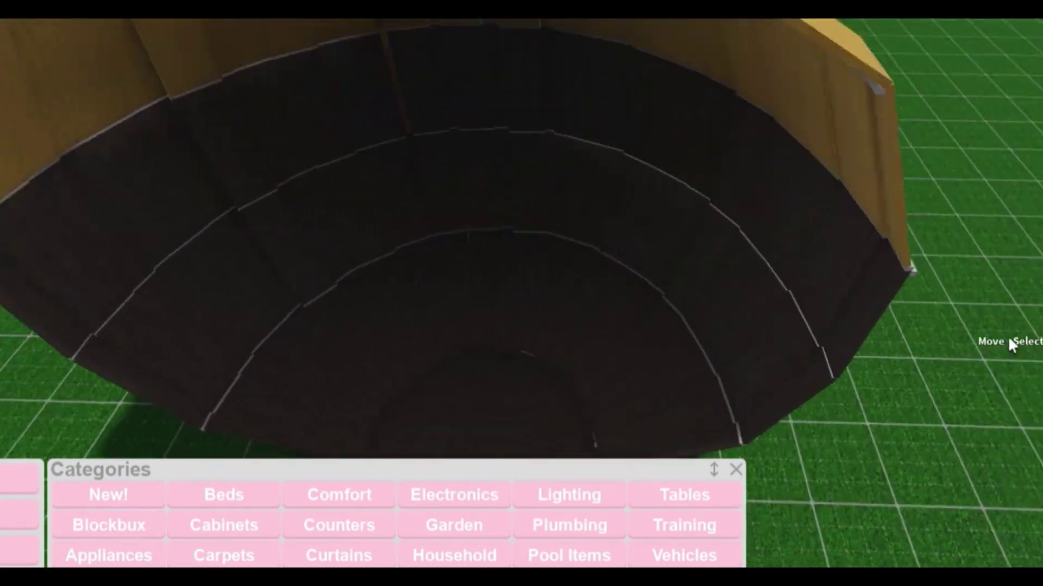
pyautogui.keyDown('shift'); pyautogui.click(942, 234); pyautogui.keyUp('shift')
pyautogui.keyDown('shift'); pyautogui.click(918, 213); pyautogui.keyUp('shift')
pyautogui.keyDown('shift'); pyautogui.click(891, 188); pyautogui.keyUp('shift')
pyautogui.keyDown('shift'); pyautogui.click(862, 164); pyautogui.keyUp('shift')
pyautogui.keyDown('shift'); pyautogui.click(828, 137); pyautogui.keyUp('shift')
pyautogui.keyDown('shift'); pyautogui.click(782, 108); pyautogui.keyUp('shift')
pyautogui.press('s')
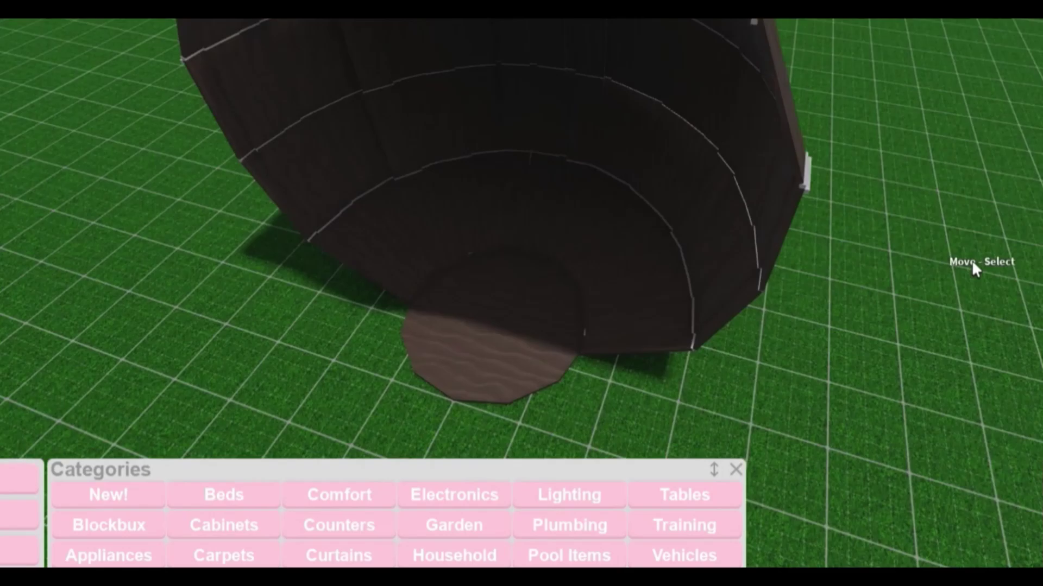
# Step: Place a hanging ceiling light with glowing cube shades inside the dark brown shell
pyautogui.press('w')
pyautogui.press('a')
pyautogui.press('w')
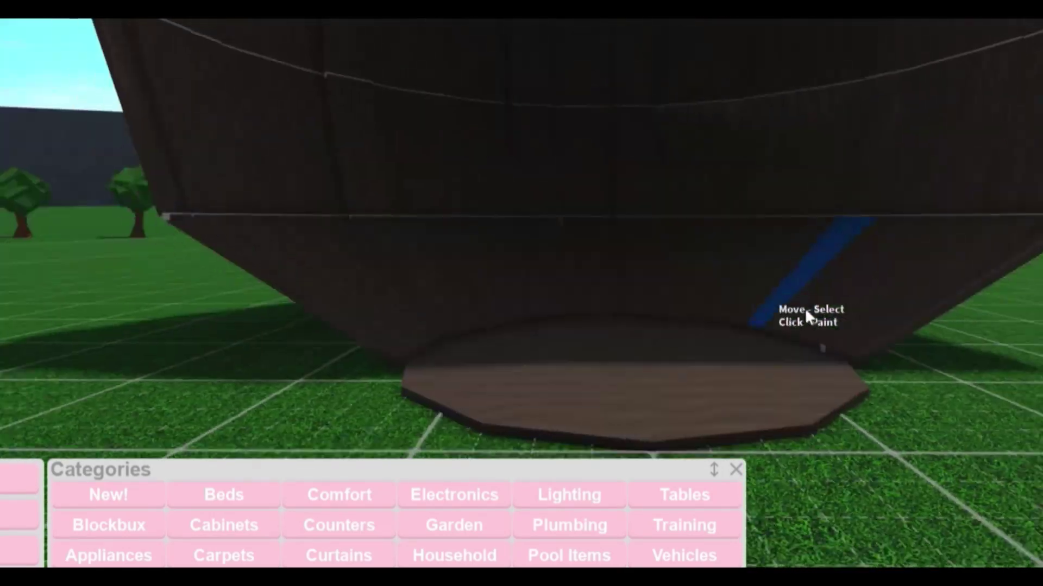
pyautogui.press('s')
pyautogui.press('w')
pyautogui.press('Right')
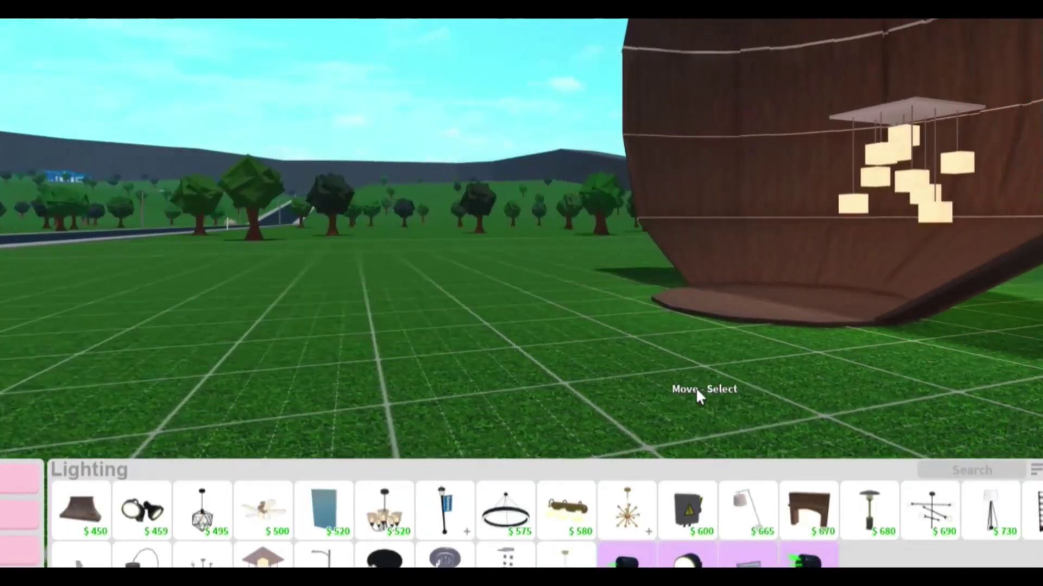
# Step: Examine the dark brown shell and its hanging light from several distances and sides
pyautogui.press('s')
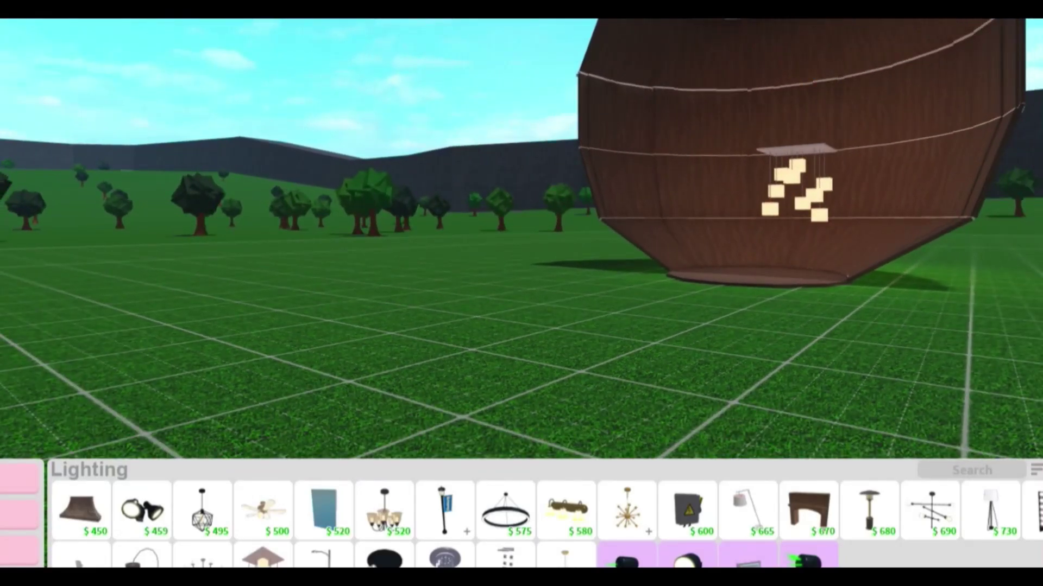
pyautogui.press('s')
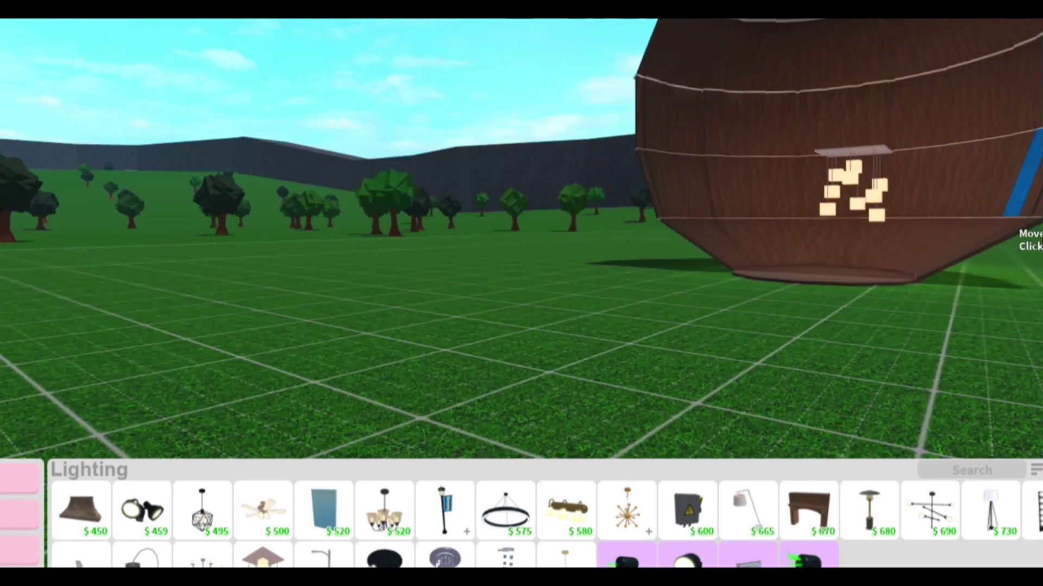
pyautogui.press('Right')
pyautogui.press('w')
pyautogui.press('w')
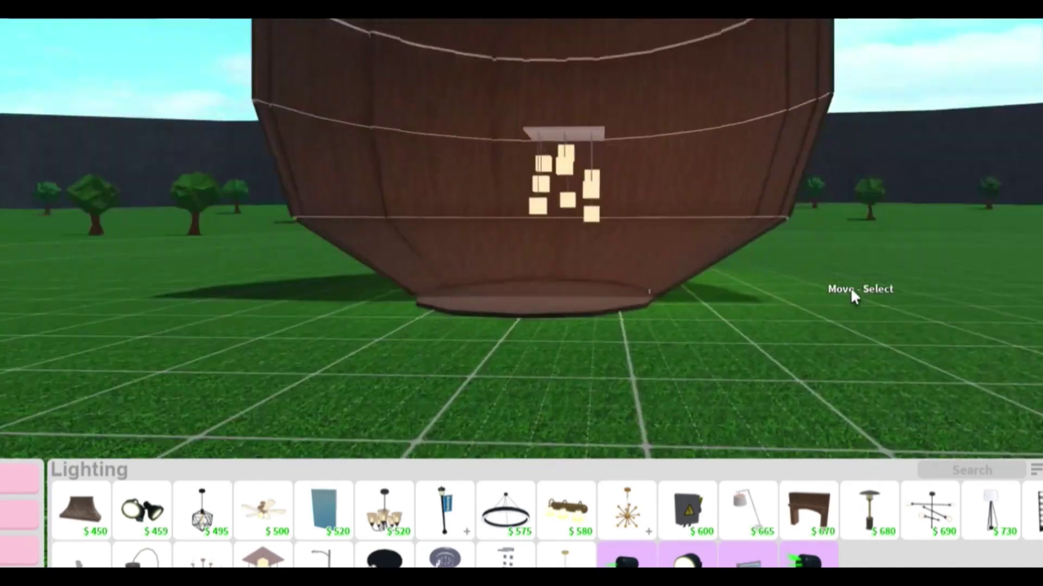
pyautogui.press('s')
pyautogui.press('s')
pyautogui.press('a')
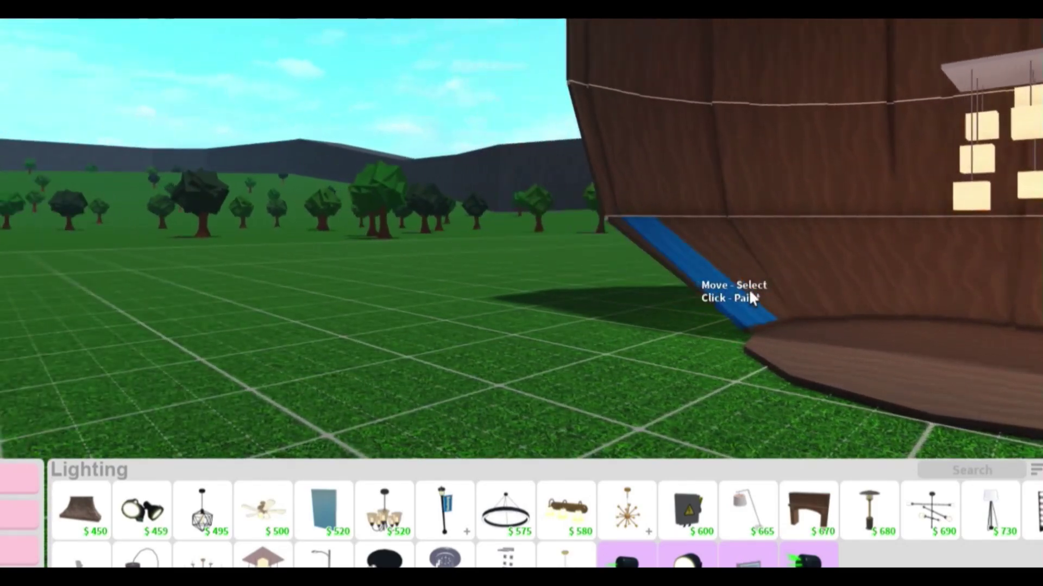
pyautogui.press('d')
pyautogui.press('w')
pyautogui.press('s')
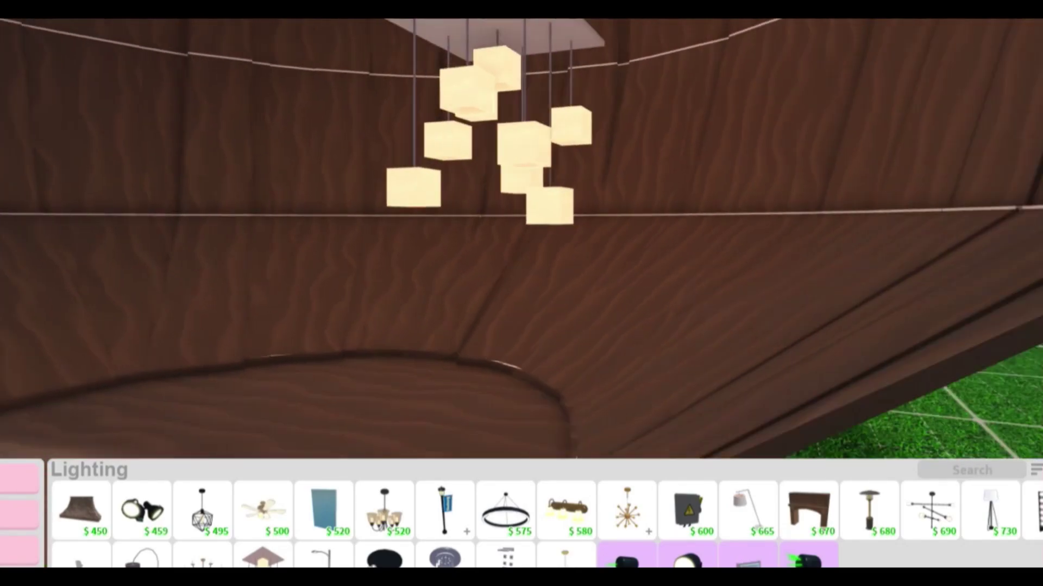
pyautogui.press('w')
pyautogui.press('d')
# Step: Paint the grey seam bars between the plank rows ring by ring in magenta, yellow, green and orange
pyautogui.click(871, 448)
pyautogui.press('s')
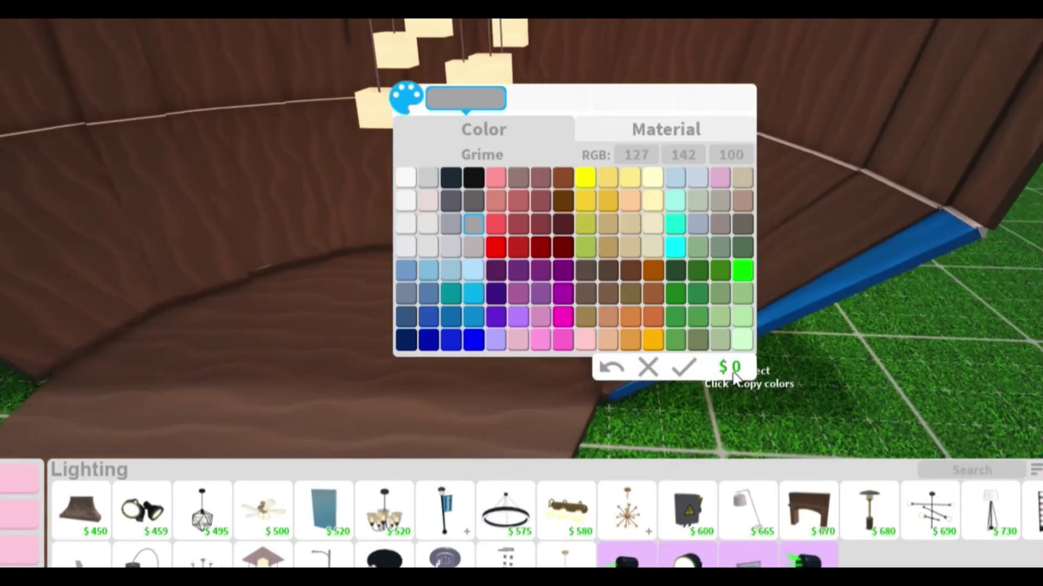
pyautogui.click(576, 340)
pyautogui.click(683, 367)
pyautogui.press('w')
pyautogui.keyDown('shift'); pyautogui.click(695, 273); pyautogui.keyUp('shift')
pyautogui.keyDown('shift'); pyautogui.click(695, 273); pyautogui.keyUp('shift')
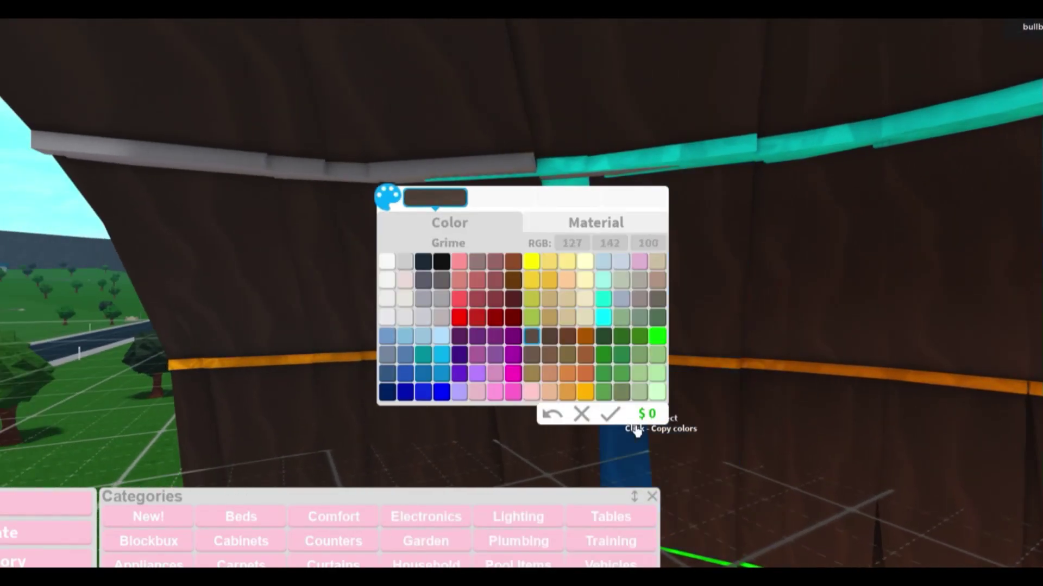
# Step: Paint the seam bars of the upper ring cyan and those of the topmost ring red
pyautogui.click(614, 414)
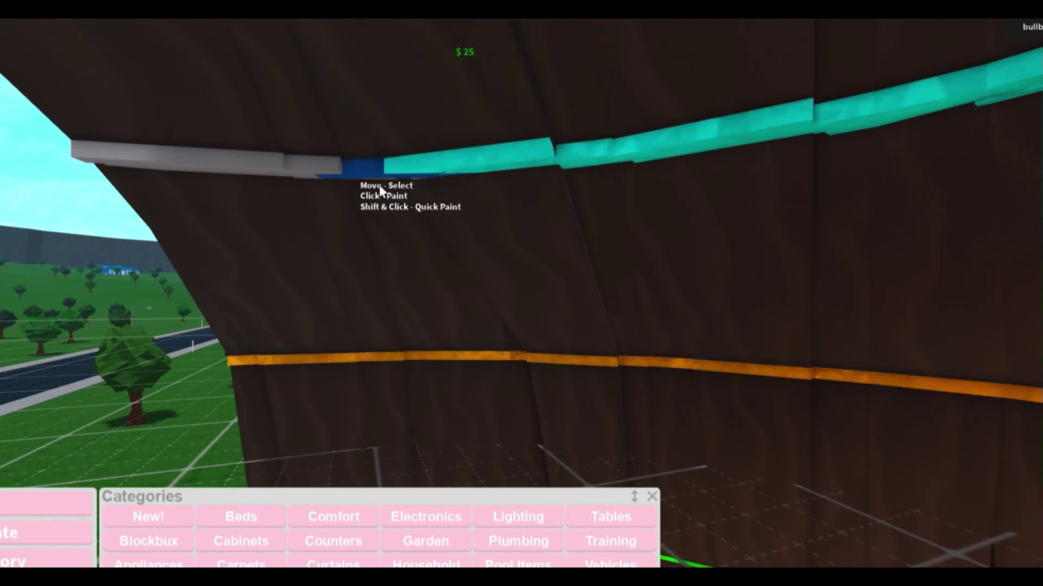
pyautogui.press('s')
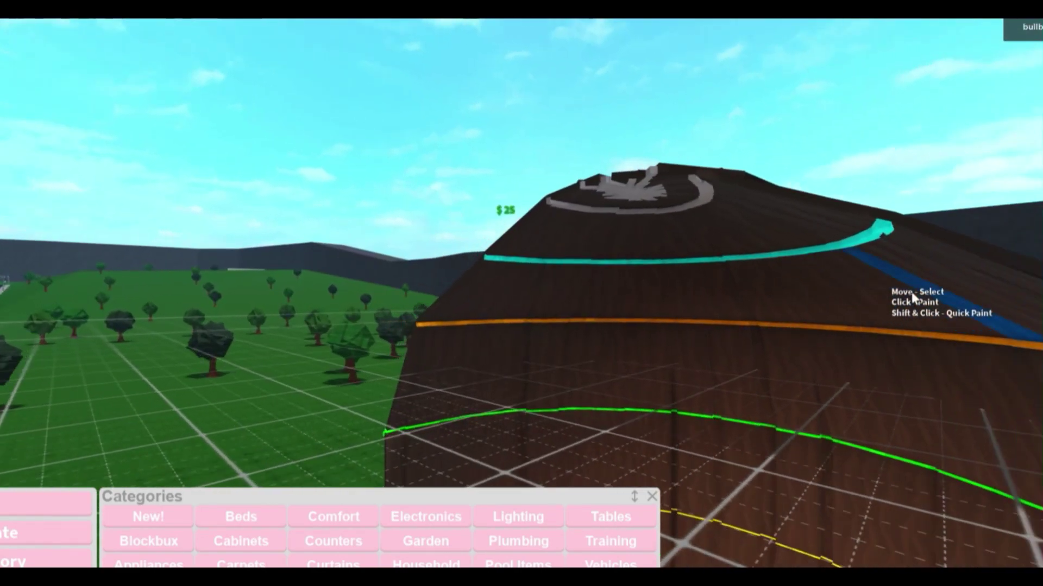
pyautogui.press('w')
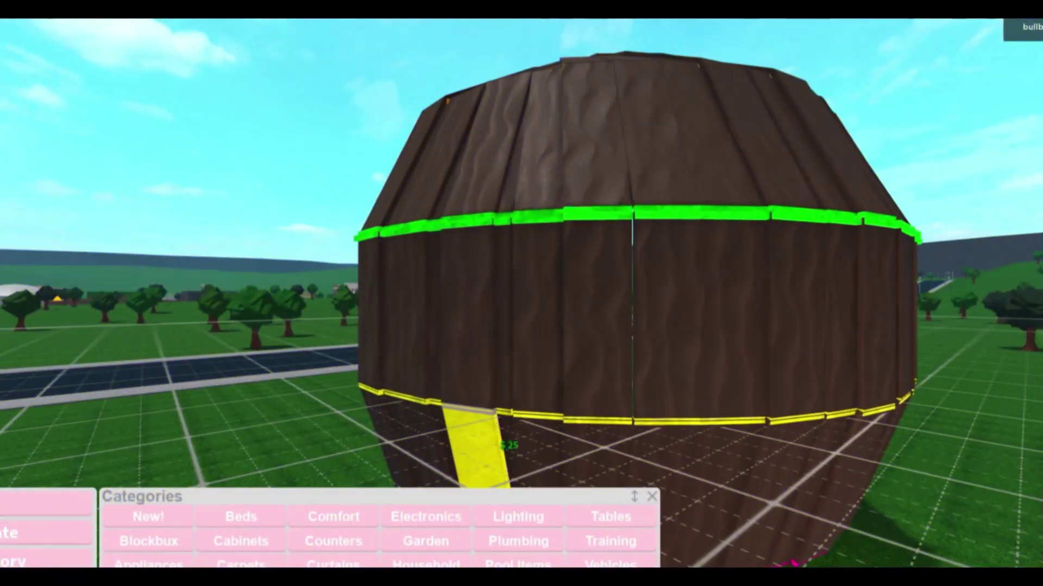
pyautogui.press('a')
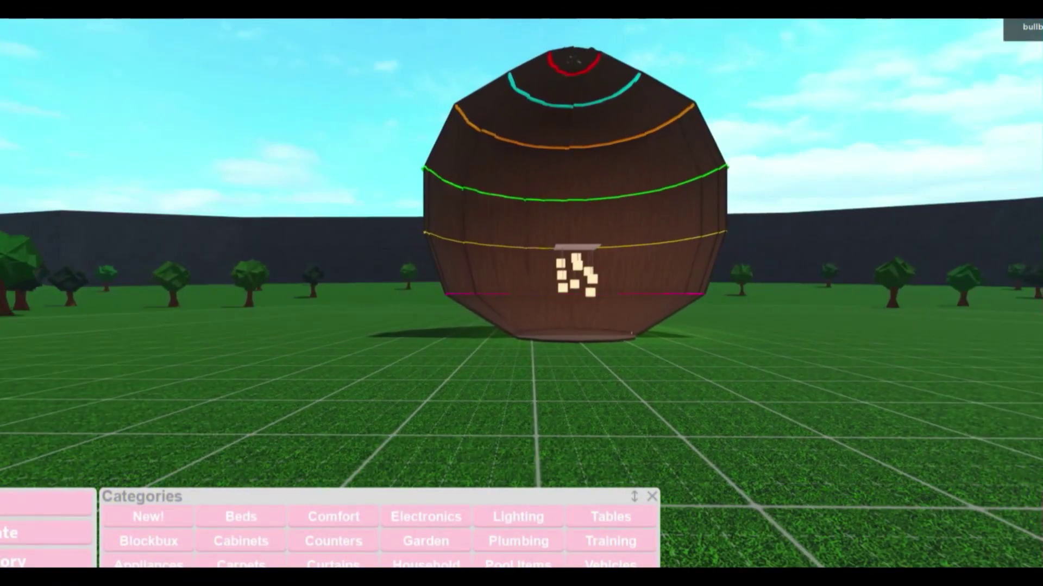
# Step: Duplicate the dark brown shell with its coloured rings, rotate the copy and position it on the open grass beside the original
pyautogui.press('w')
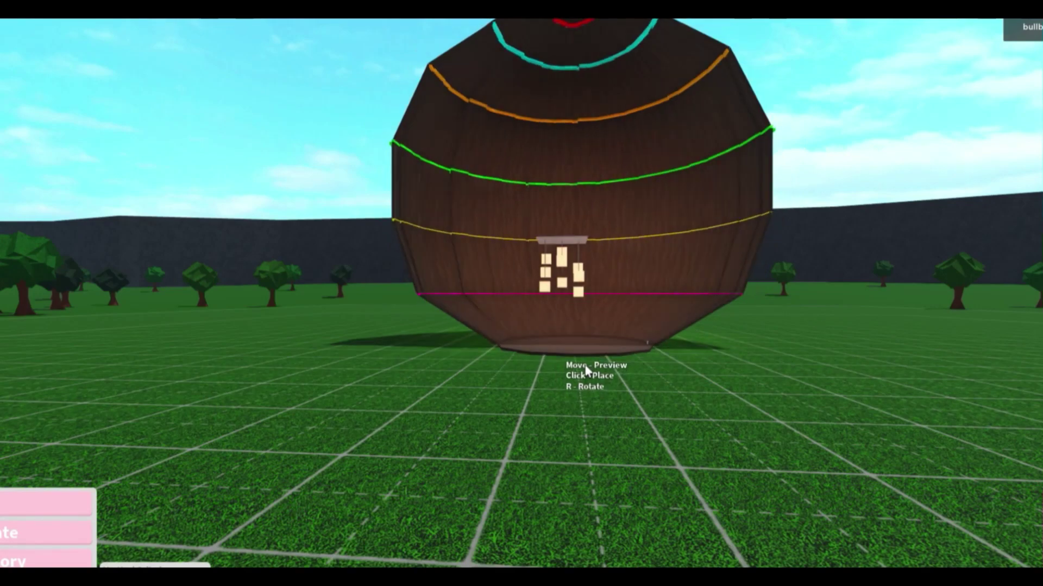
pyautogui.press('r')
pyautogui.press('r')
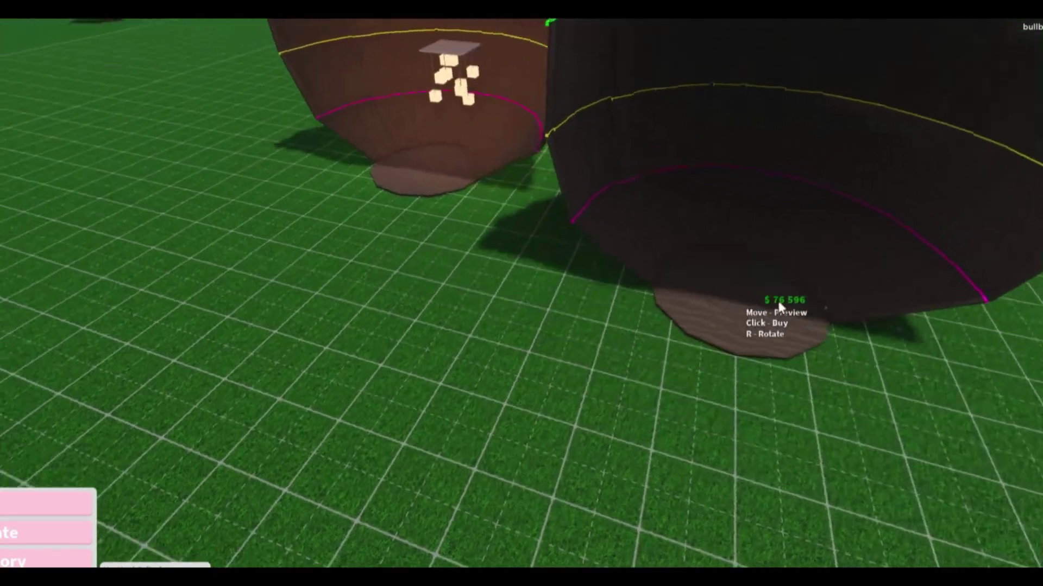
pyautogui.press('a')
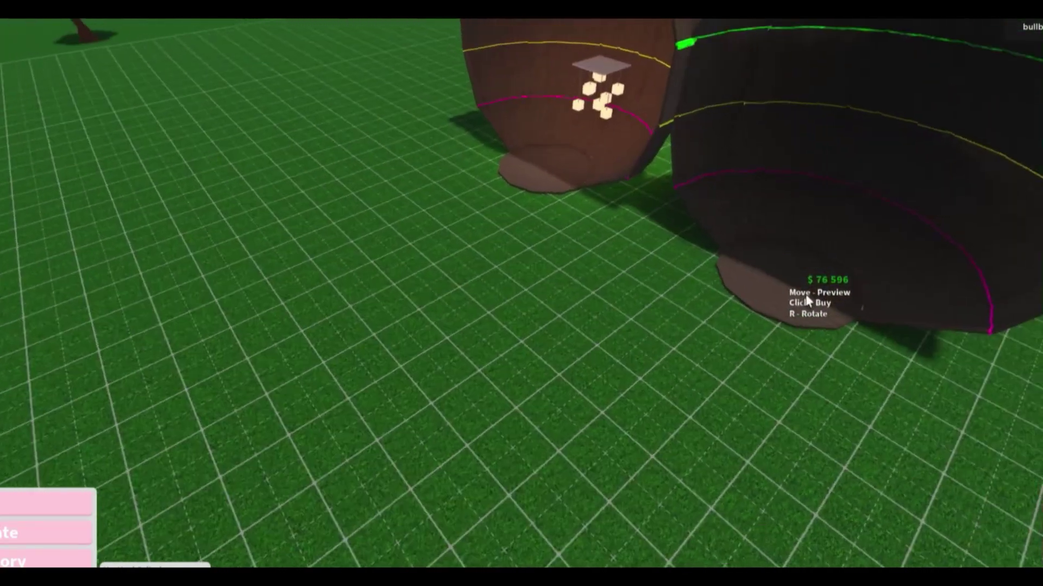
pyautogui.press('r')
pyautogui.press('d')
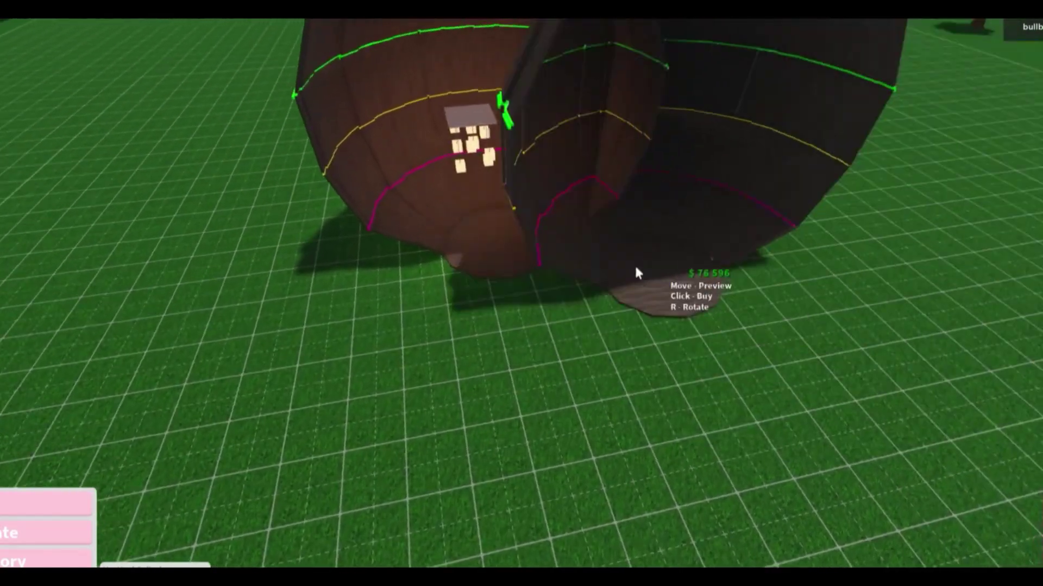
pyautogui.press('s')
pyautogui.press('a')
pyautogui.press('w')
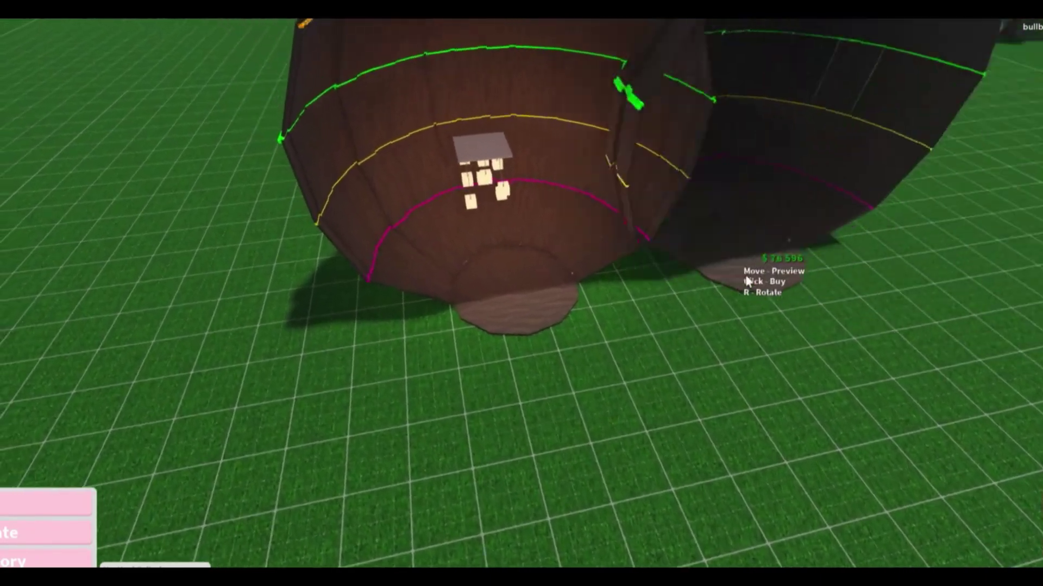
pyautogui.press('s')
pyautogui.press('d')
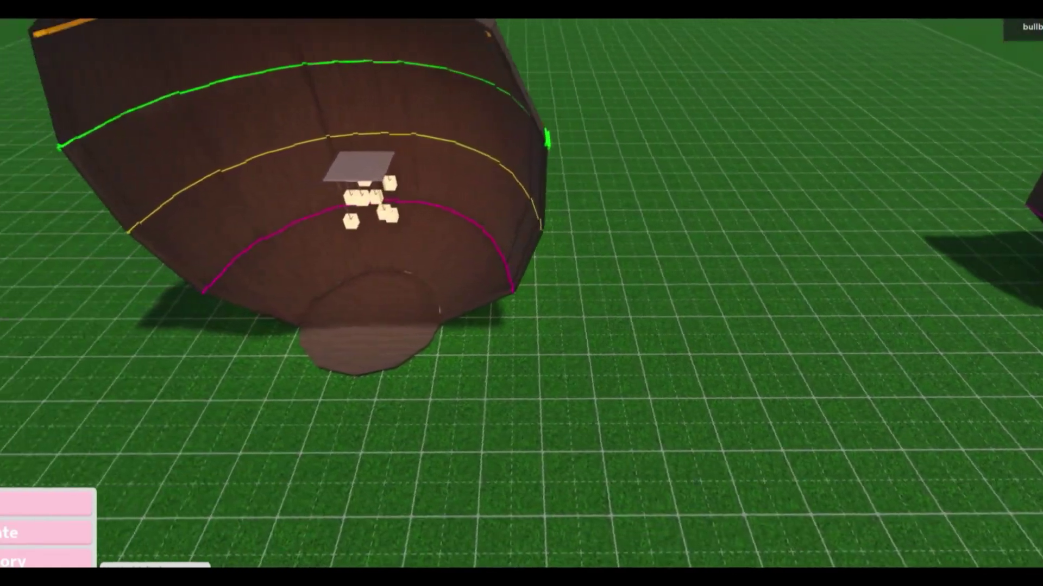
# Step: Place thin yellow standard round rods as a zigzag hanging below the yellow seam ring around the shell
pyautogui.scroll(-3, 456, 359)
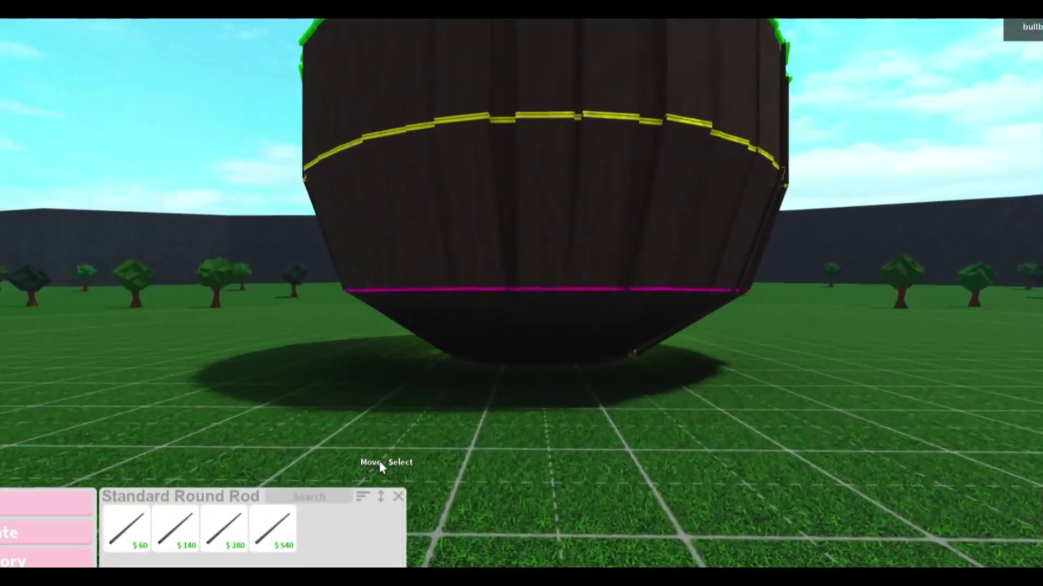
pyautogui.moveTo(185, 562)
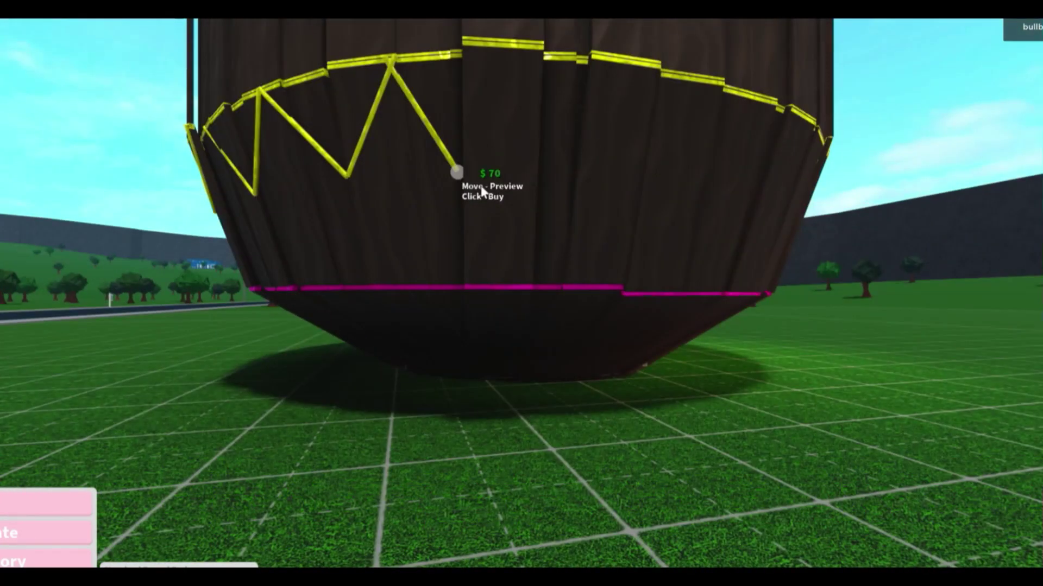
pyautogui.click(485, 201)
pyautogui.click(551, 83)
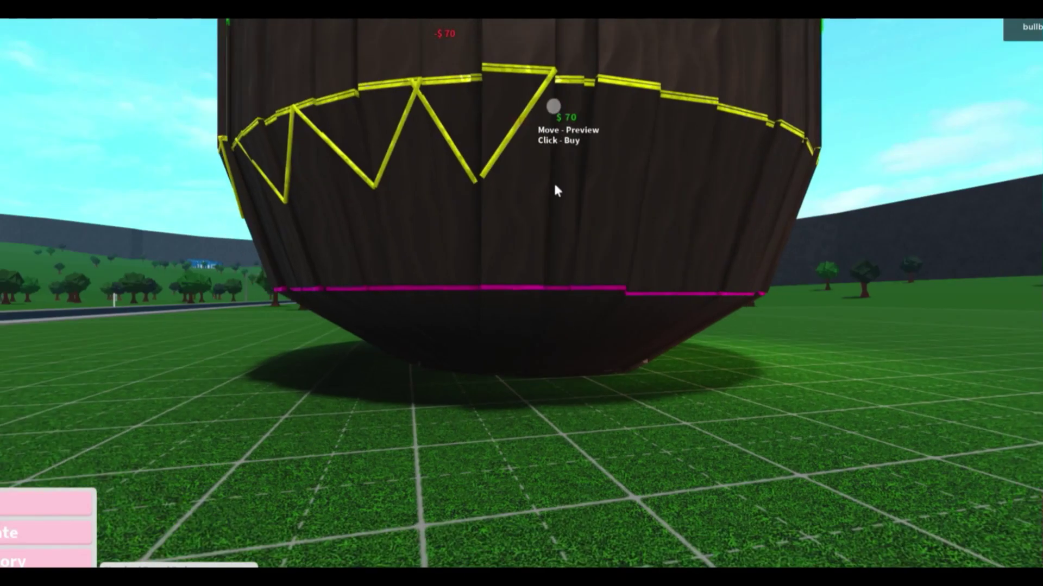
pyautogui.press('a')
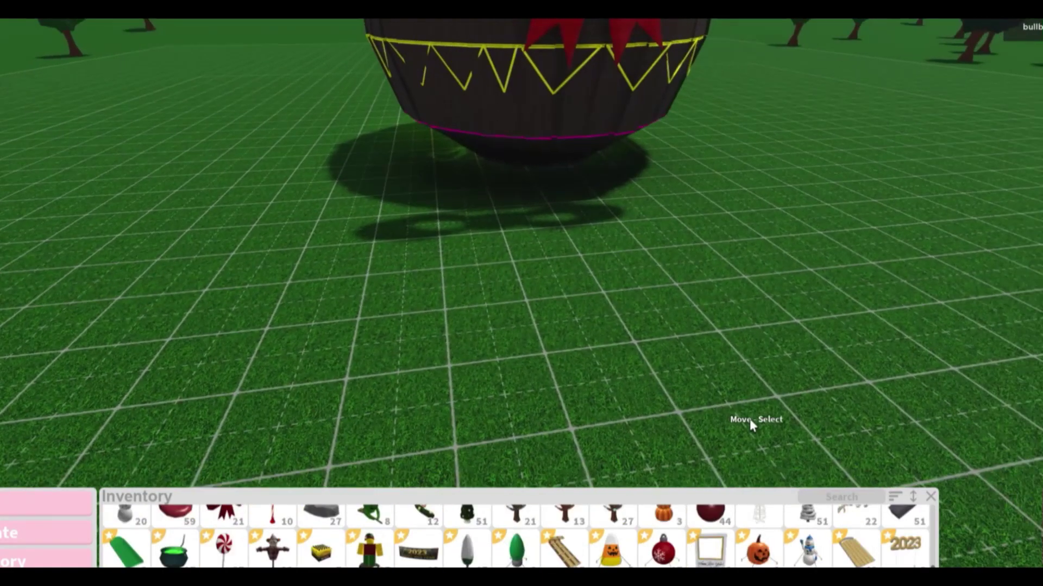
# Step: Browse the inventory decorations and repaint the large red bow on the shell's front gold
pyautogui.scroll(-5, 749, 418)
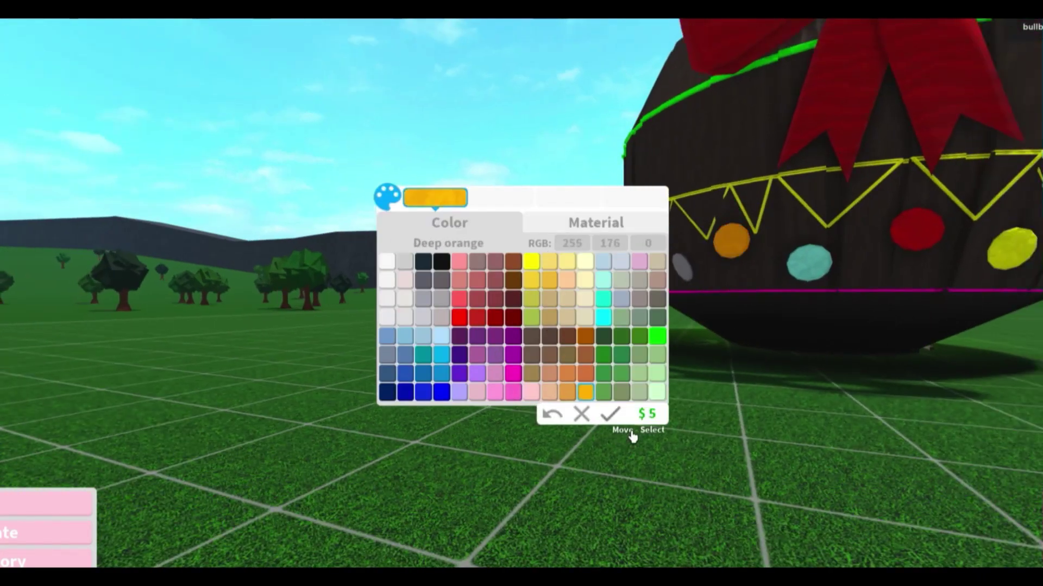
pyautogui.click(549, 261)
pyautogui.click(610, 414)
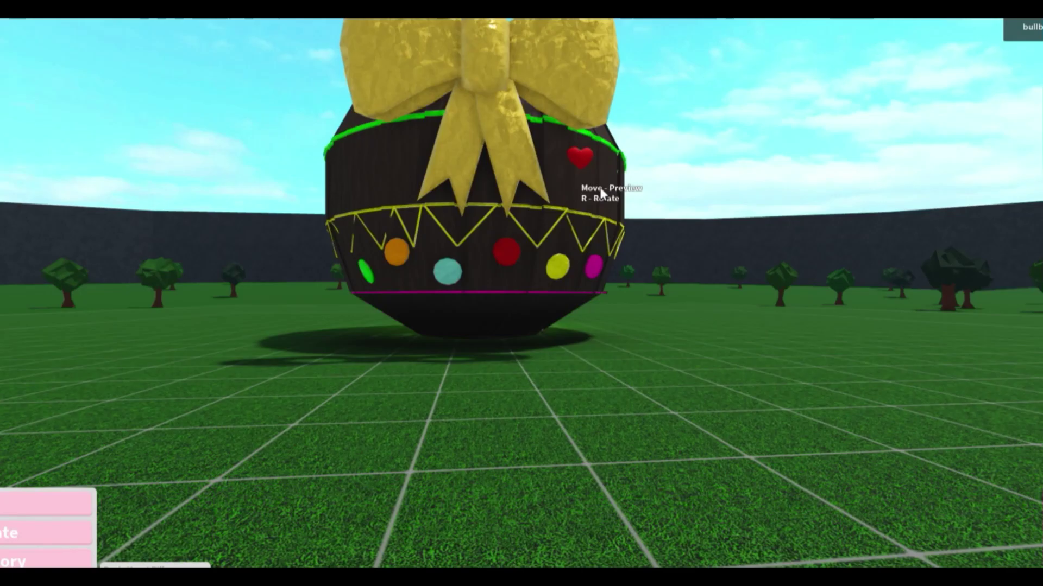
# Step: Copy red hearts and position them on the planks beside the gold bow, between the green and yellow rings
pyautogui.press('w')
pyautogui.press('d')
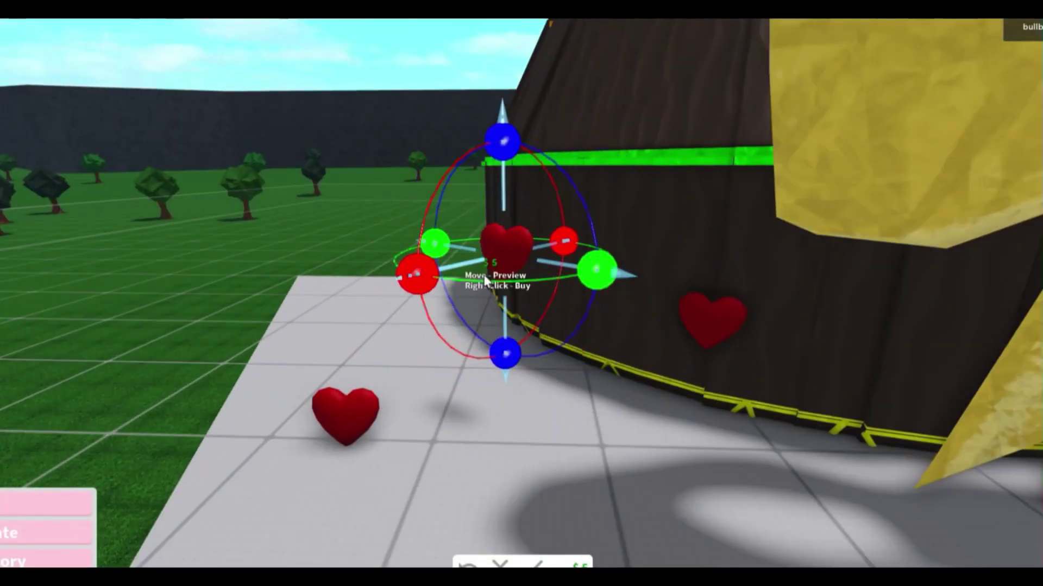
pyautogui.rightClick(486, 281)
pyautogui.click(345, 416)
pyautogui.moveTo(565, 435); pyautogui.dragTo(579, 475)
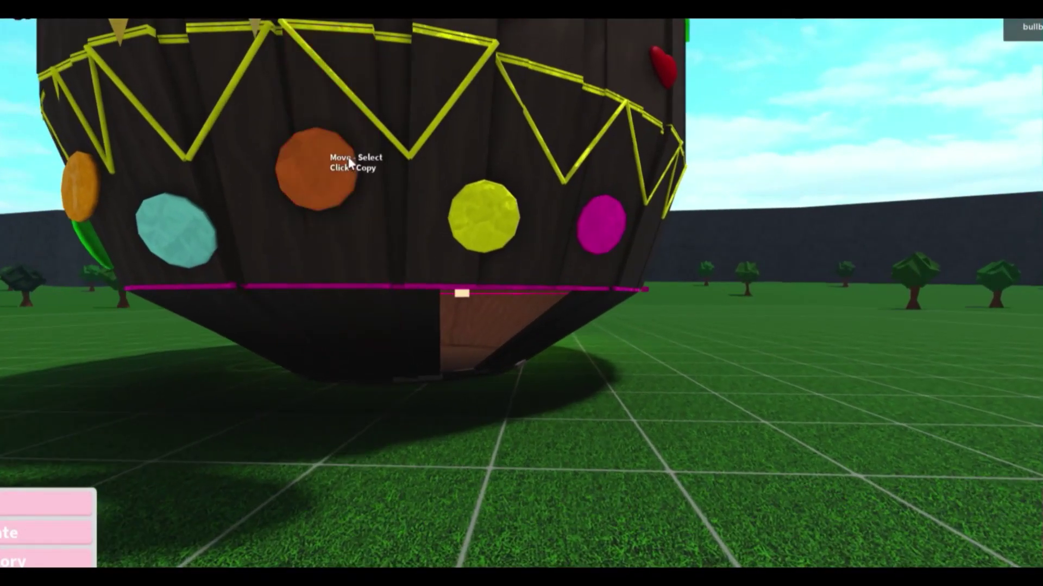
# Step: Copy the red and yellow discs from the shell's lower band and place the copies at the opening in its base
pyautogui.click(350, 162)
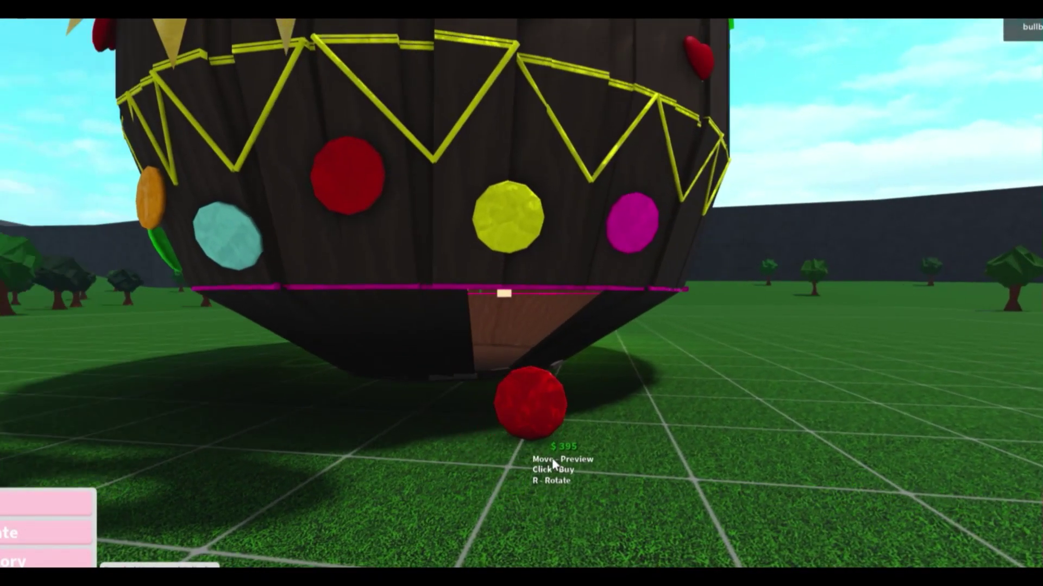
pyautogui.press('Left')
pyautogui.press('w')
pyautogui.press('d')
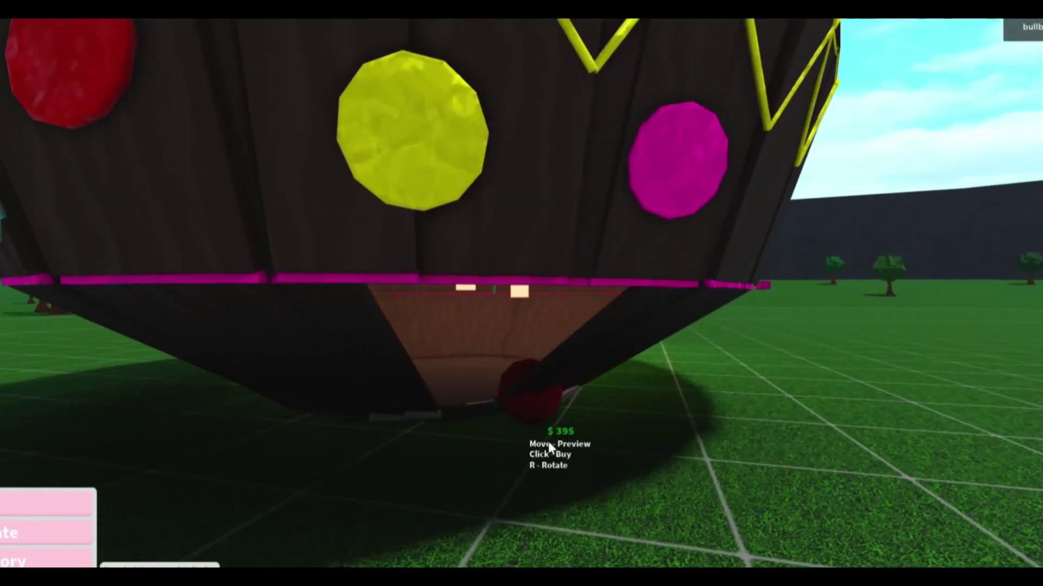
pyautogui.click(543, 446)
pyautogui.click(413, 130)
pyautogui.click(461, 467)
# Step: Copy the magenta disc and set the tilted copy among the other discs at the shell's base opening
pyautogui.click(677, 160)
pyautogui.press('w')
pyautogui.press('a')
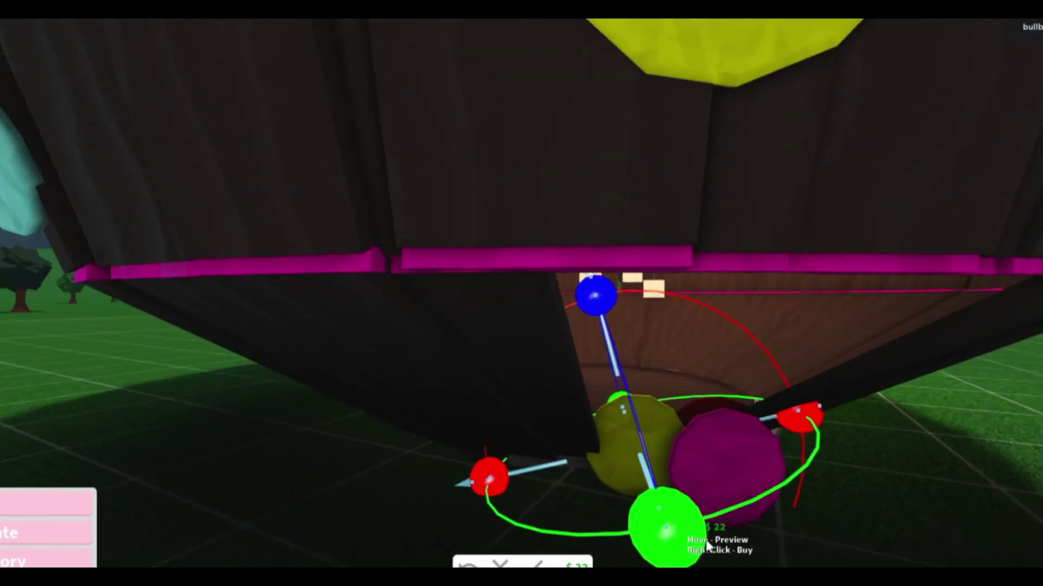
pyautogui.press('s')
pyautogui.rightClick(777, 421)
# Step: Lay a path of flat white discs on the grass leading away from the shell's base opening
pyautogui.click(495, 402)
pyautogui.click(581, 402)
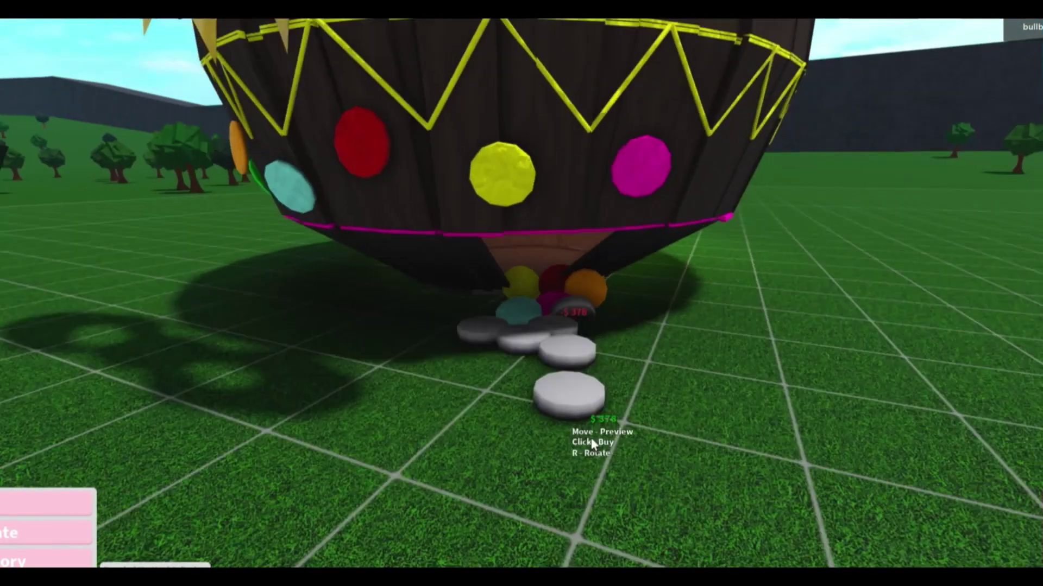
pyautogui.click(590, 439)
pyautogui.click(654, 374)
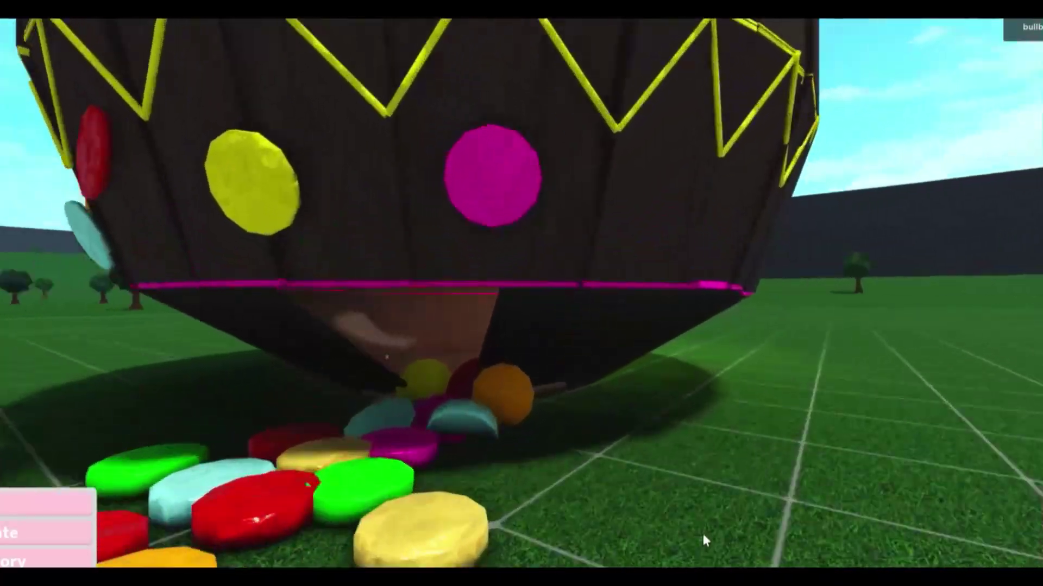
# Step: Enter the shell and reposition the hanging cube light inside it
pyautogui.press('w')
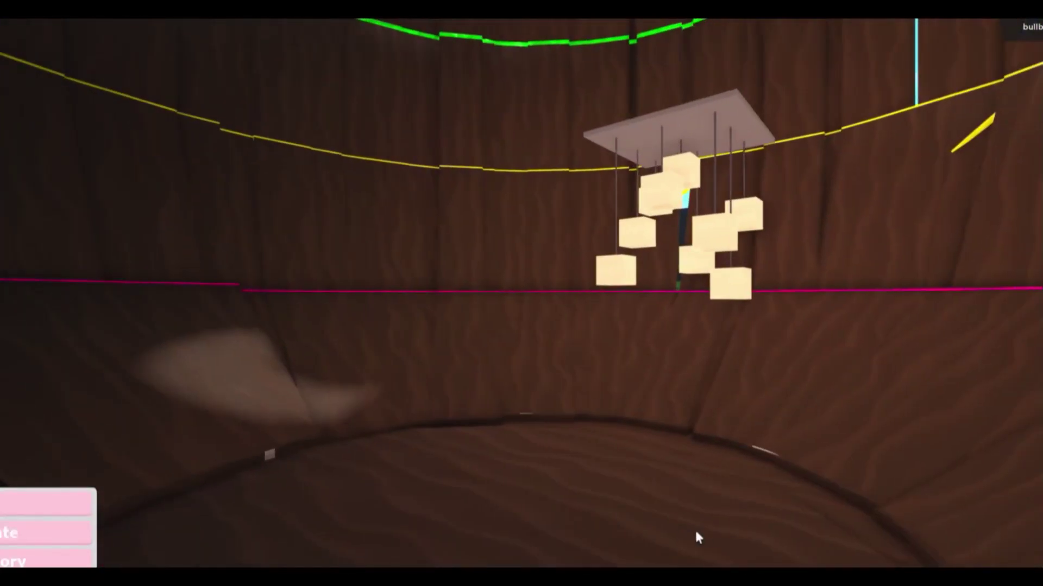
pyautogui.press('Right')
pyautogui.press('Right')
pyautogui.press('w')
pyautogui.click(524, 160)
pyautogui.click(547, 364)
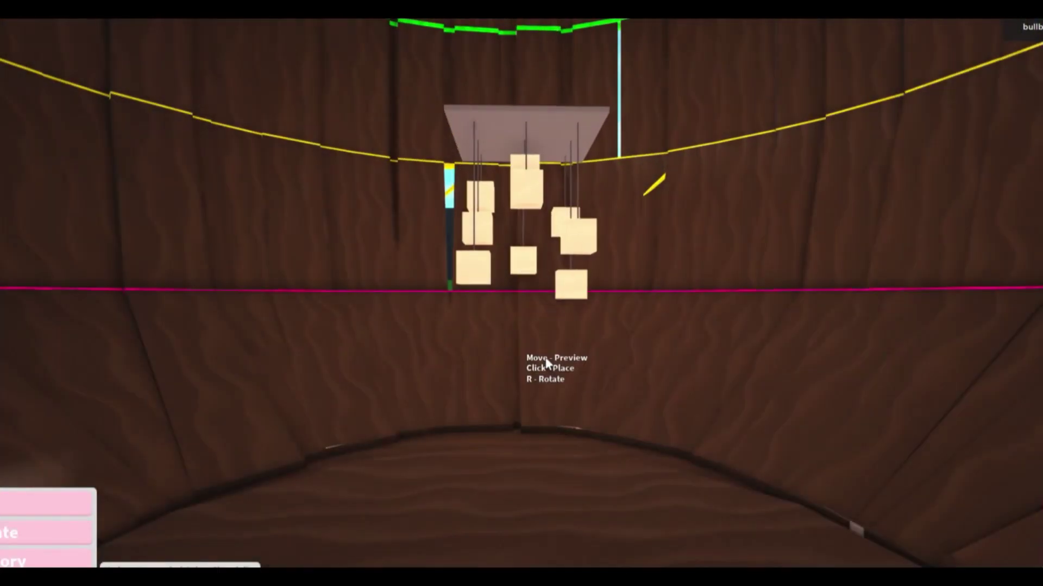
pyautogui.rightClick(547, 364)
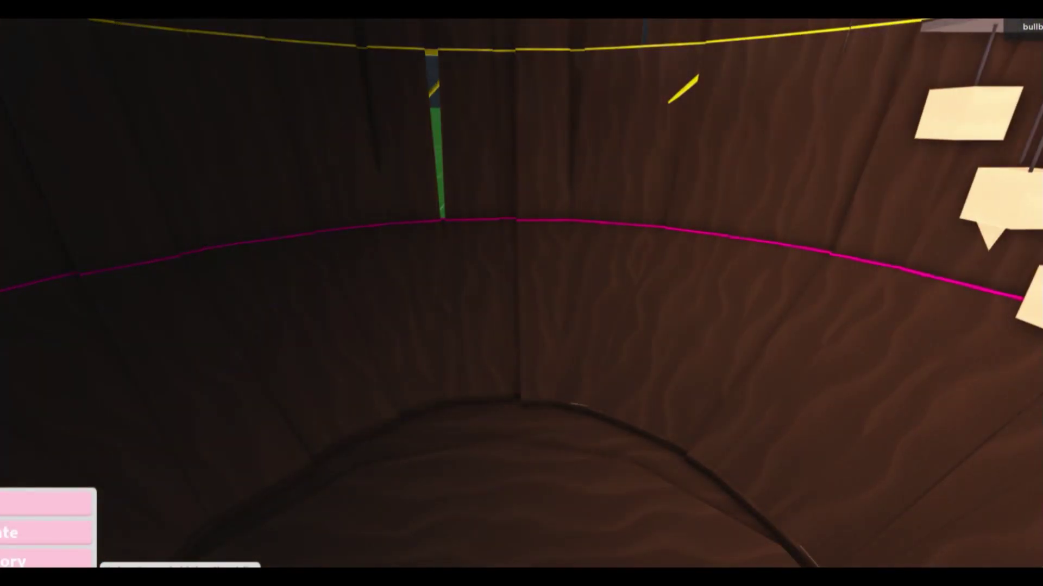
# Step: Recolour the last three colour slots of the hanging cube light in dark taupe
pyautogui.press('e')
pyautogui.scroll(-3, 706, 375)
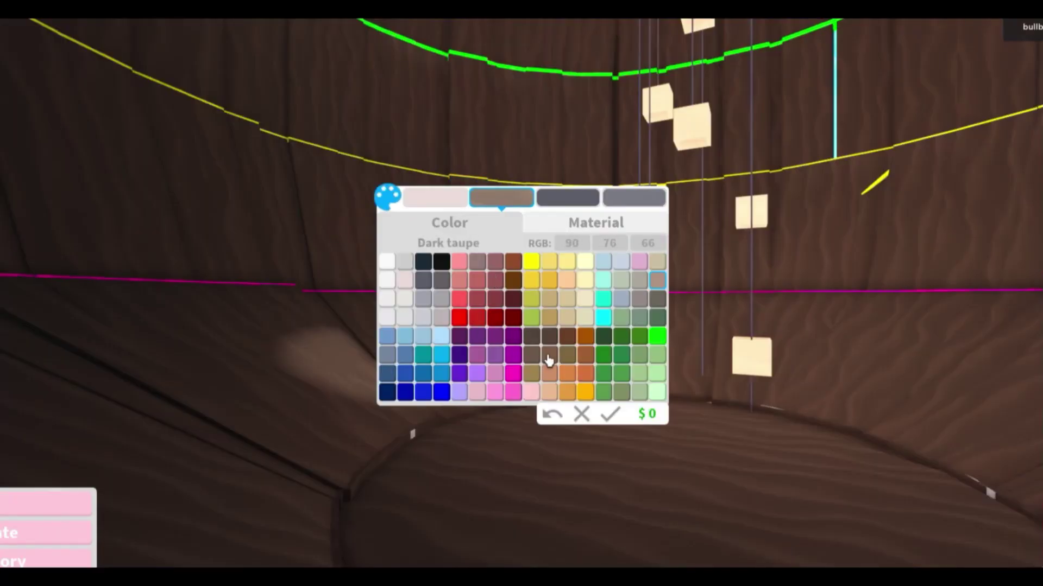
pyautogui.click(531, 336)
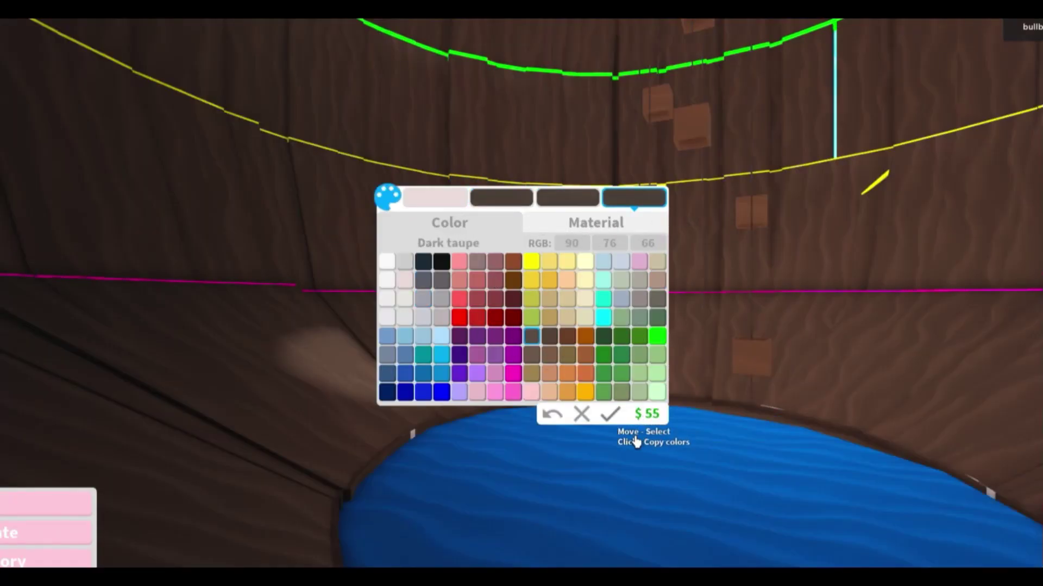
pyautogui.click(610, 414)
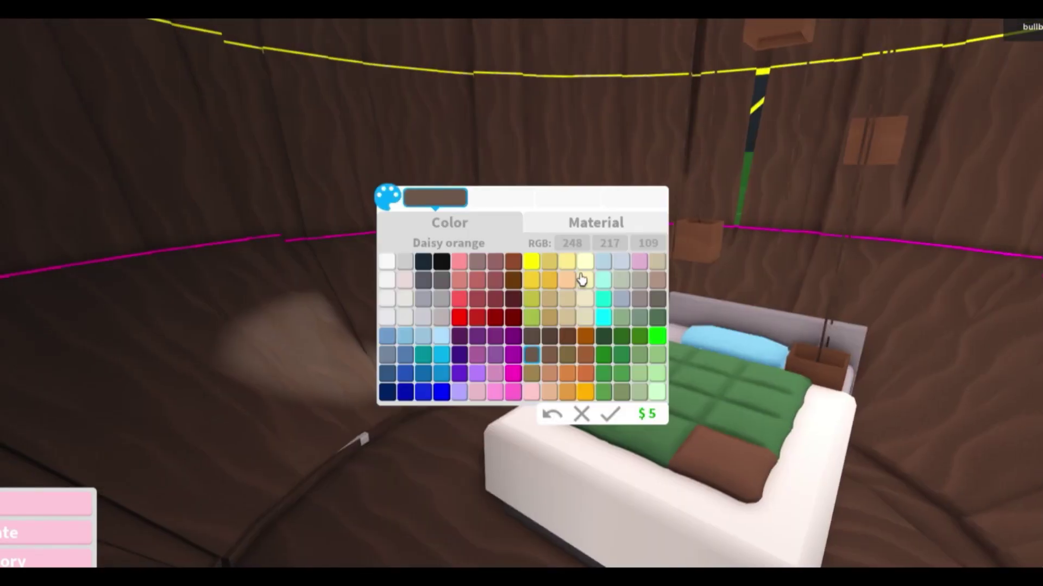
# Step: Apply the Sand material in brown to the bed inside the shell
pyautogui.click(592, 223)
pyautogui.scroll(-5, 562, 376)
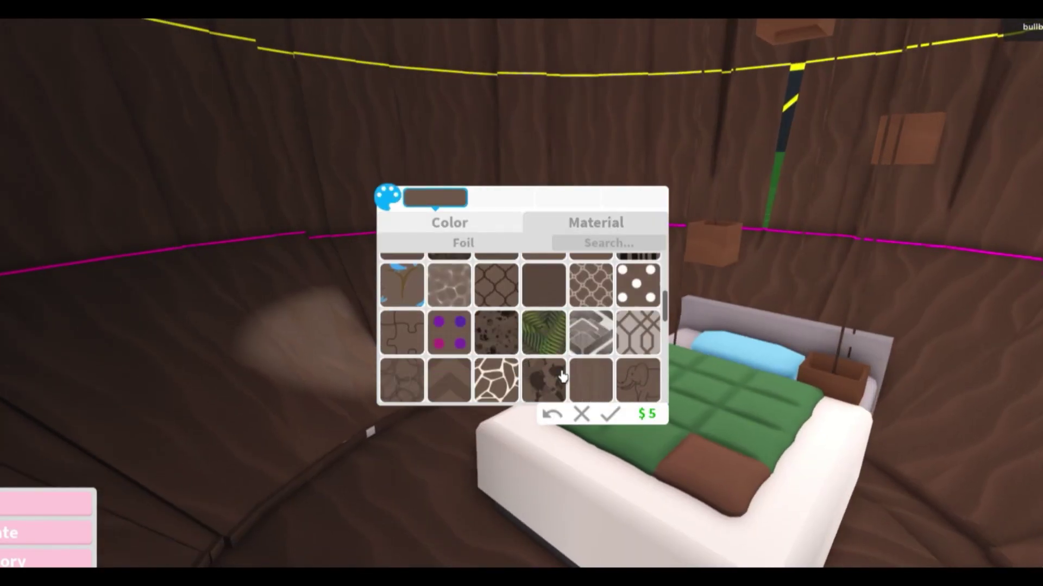
pyautogui.scroll(2, 567, 331)
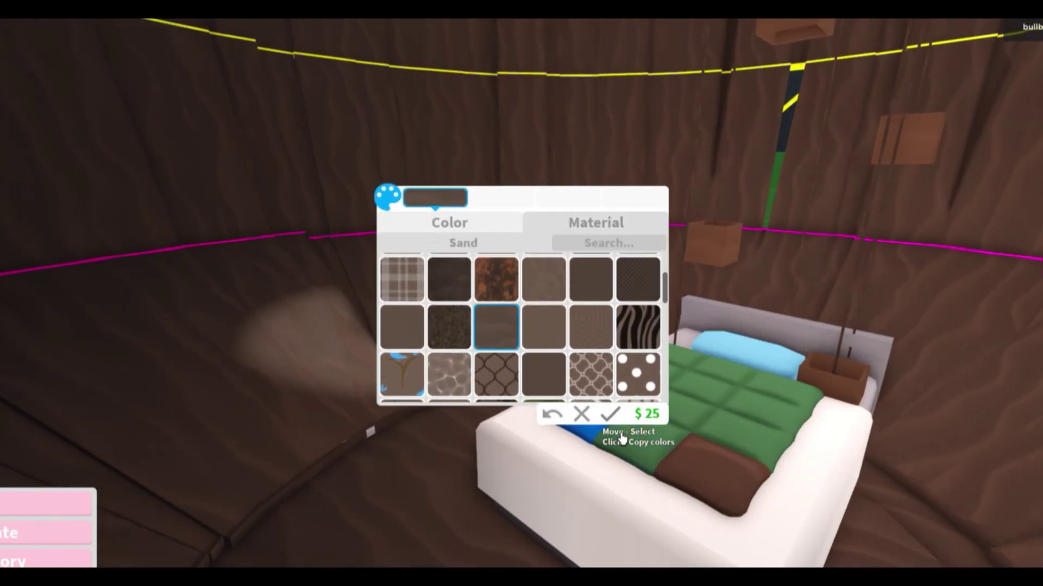
pyautogui.click(611, 415)
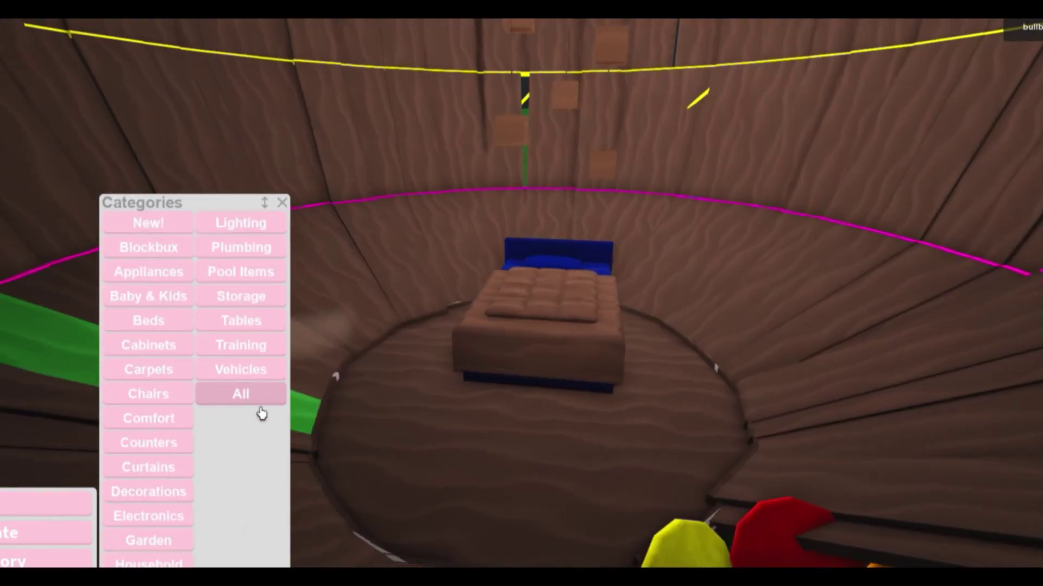
# Step: Search the complete item catalogue for "chocola"
pyautogui.click(260, 403)
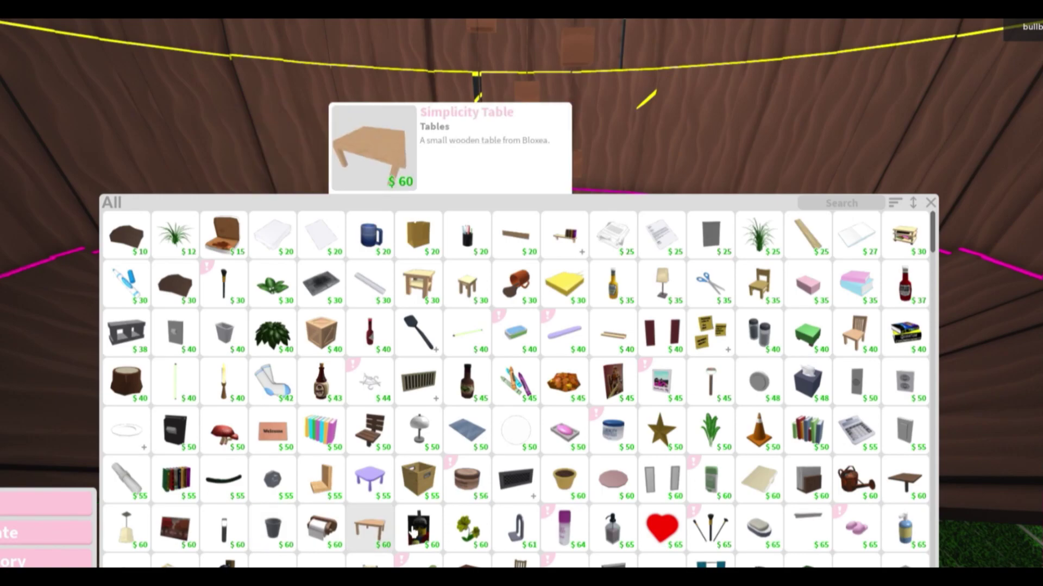
pyautogui.scroll(-3, 412, 534)
pyautogui.scroll(3, 761, 325)
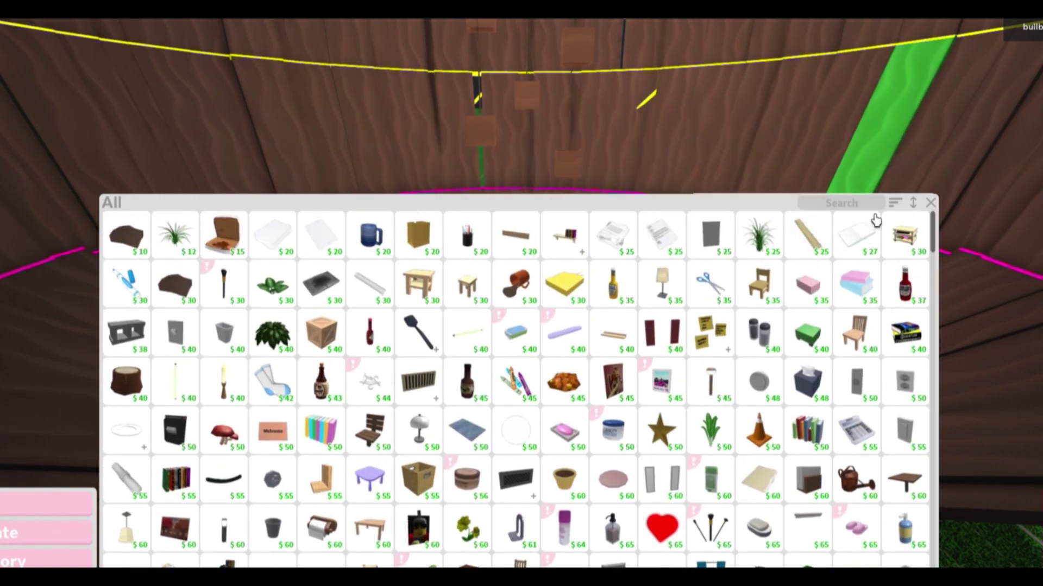
pyautogui.click(870, 219)
pyautogui.write('chocola')
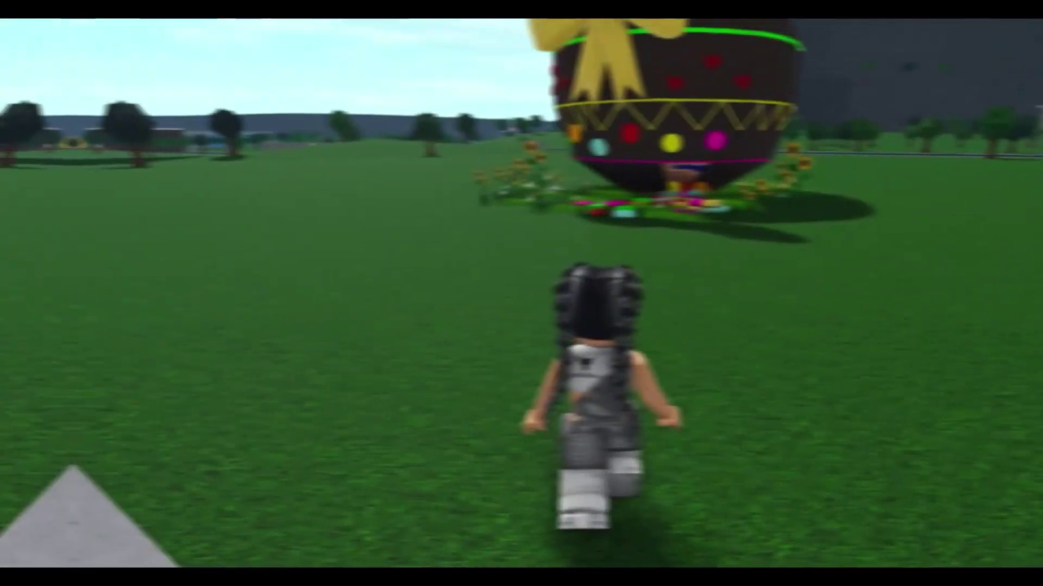
# Step: Examine the finished egg, its surrounding flowers, grass and rabbits, and the coloured disc path from far and near
pyautogui.press('w')
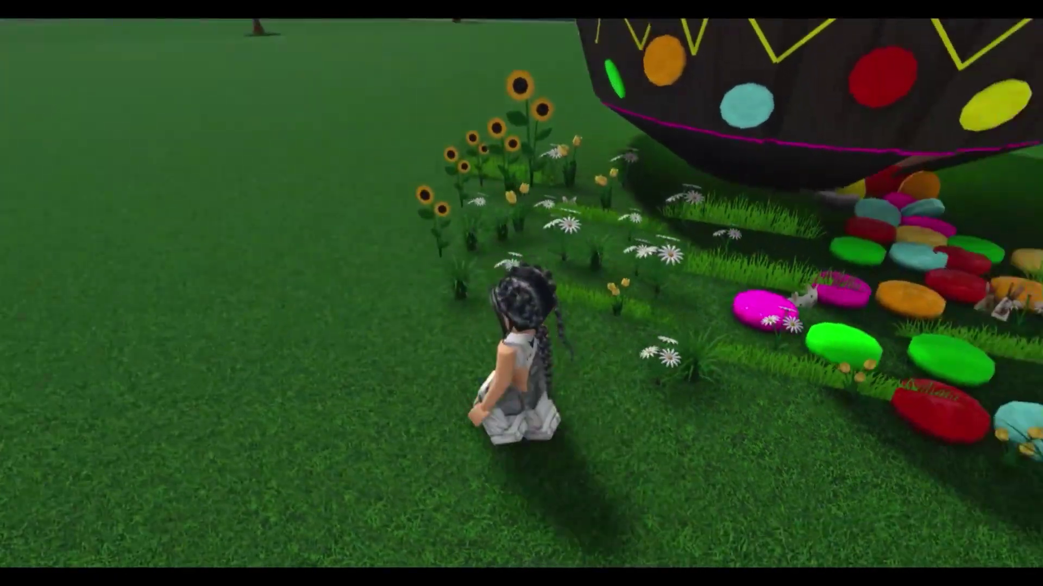
pyautogui.scroll(5, 549, 306)
pyautogui.press('w')
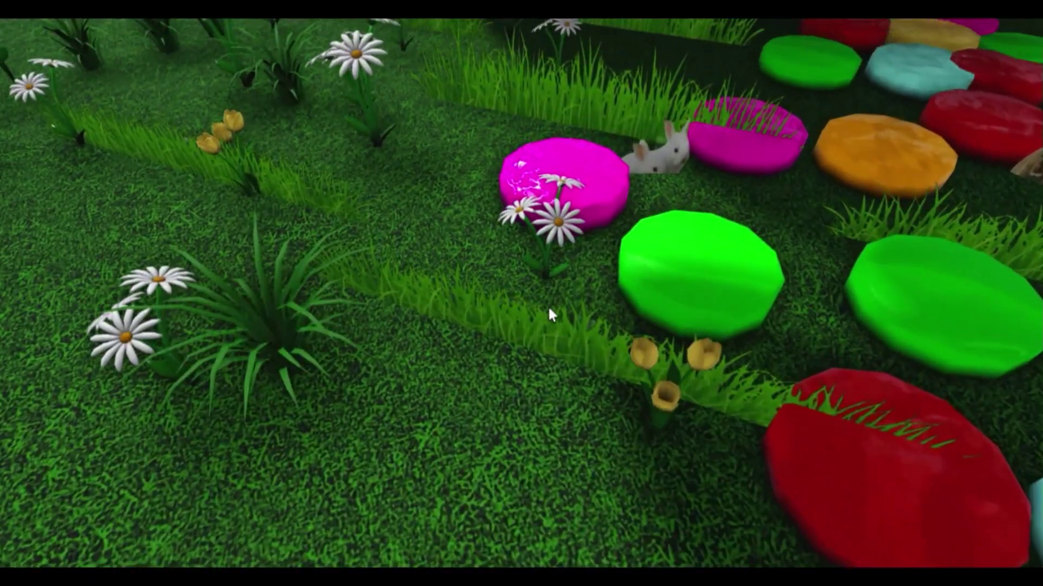
pyautogui.press('s')
pyautogui.press('w')
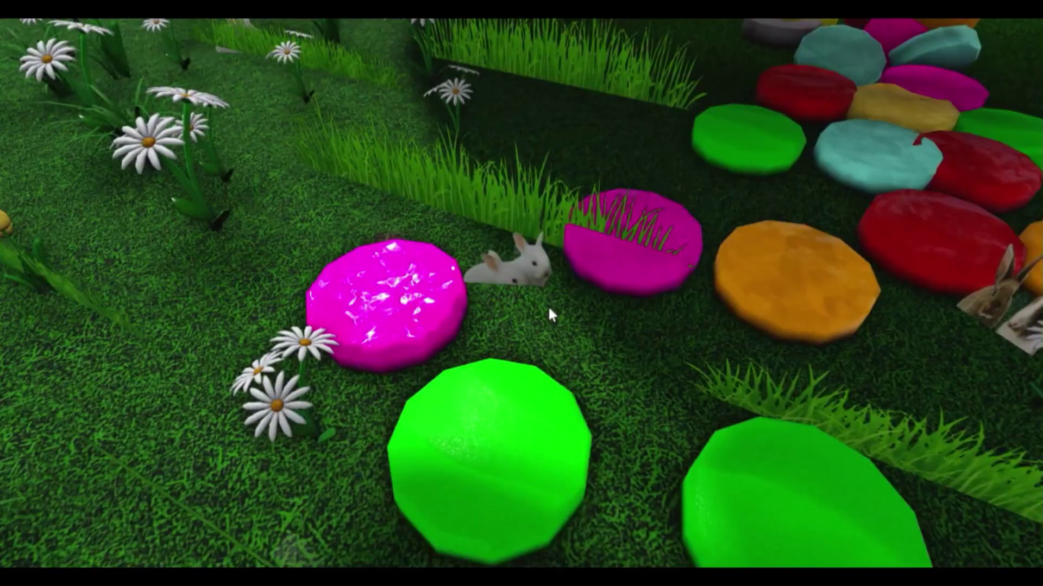
pyautogui.press('s')
pyautogui.press('w')
pyautogui.press('s')
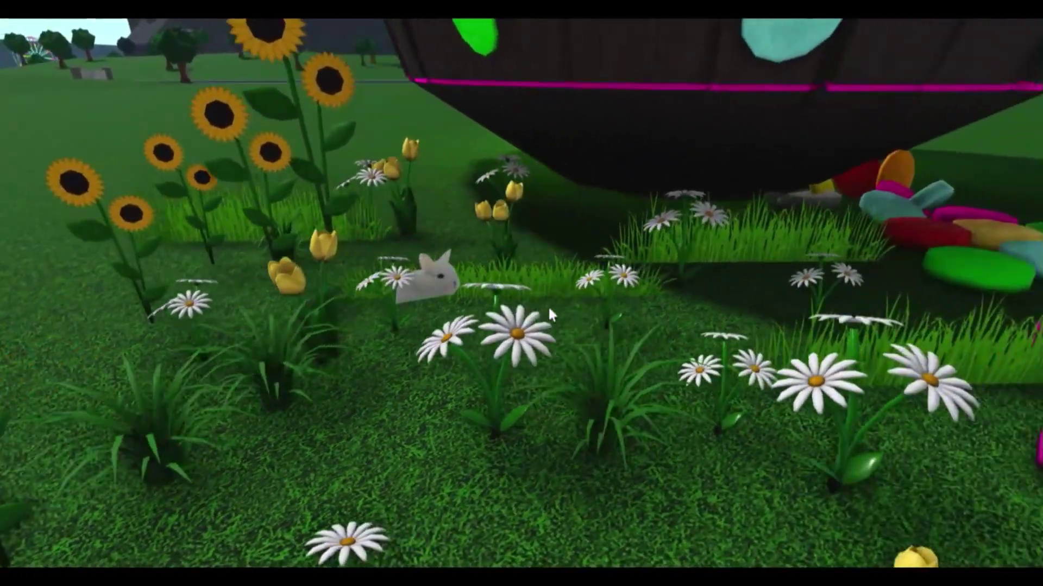
# Step: Walk the avatar to the front of the egg house, turn it to face the camera, jump and view it up close
pyautogui.scroll(-5, 550, 309)
pyautogui.press('w')
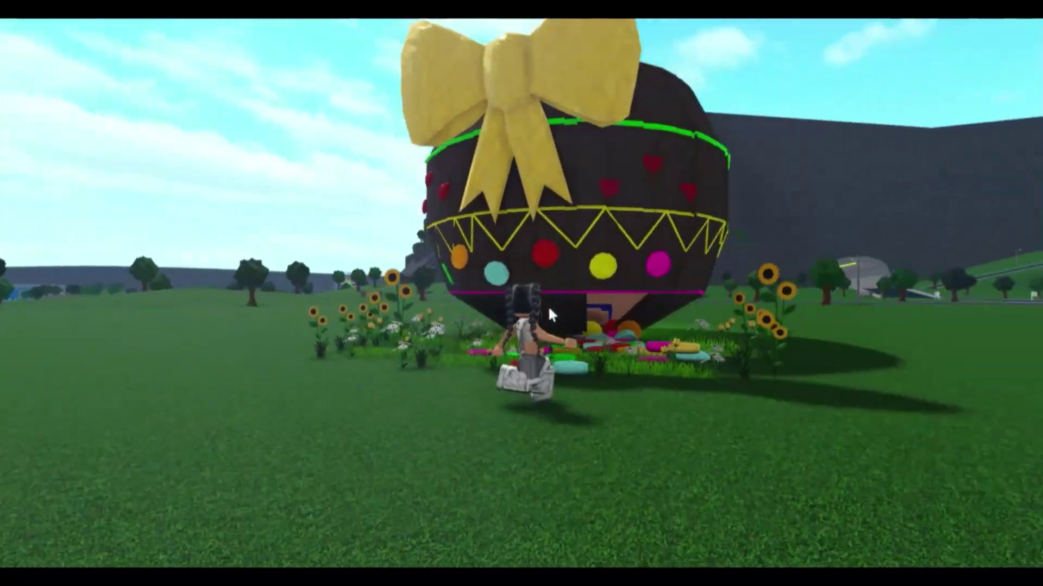
pyautogui.press('s')
pyautogui.press('space')
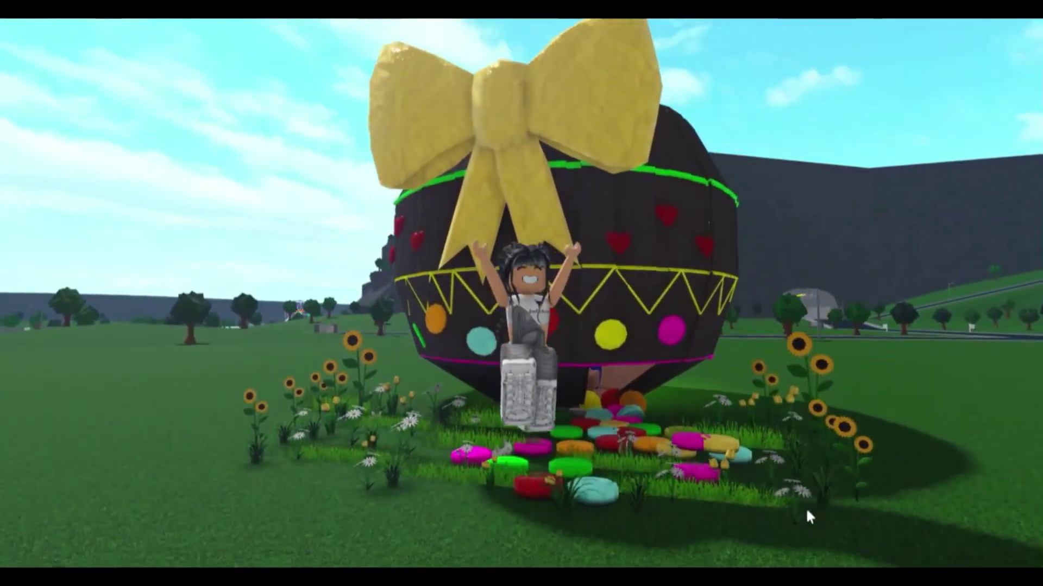
pyautogui.scroll(3, 700, 512)
pyautogui.scroll(3, 700, 512)
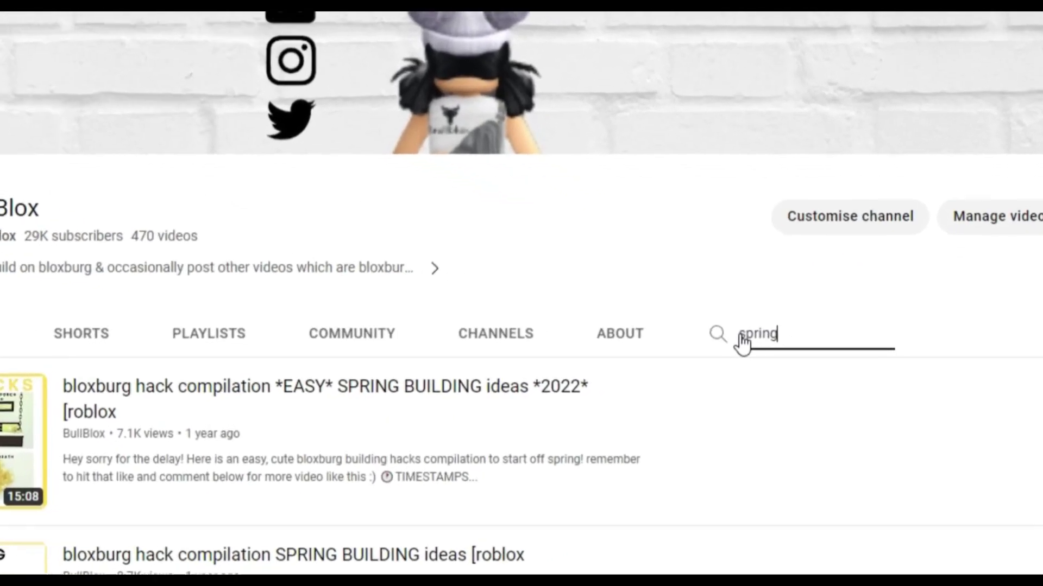
# Step: Switch to the YouTube channel page and look through its videos and playlists matching "spring"
pyautogui.scroll(-4, 649, 342)
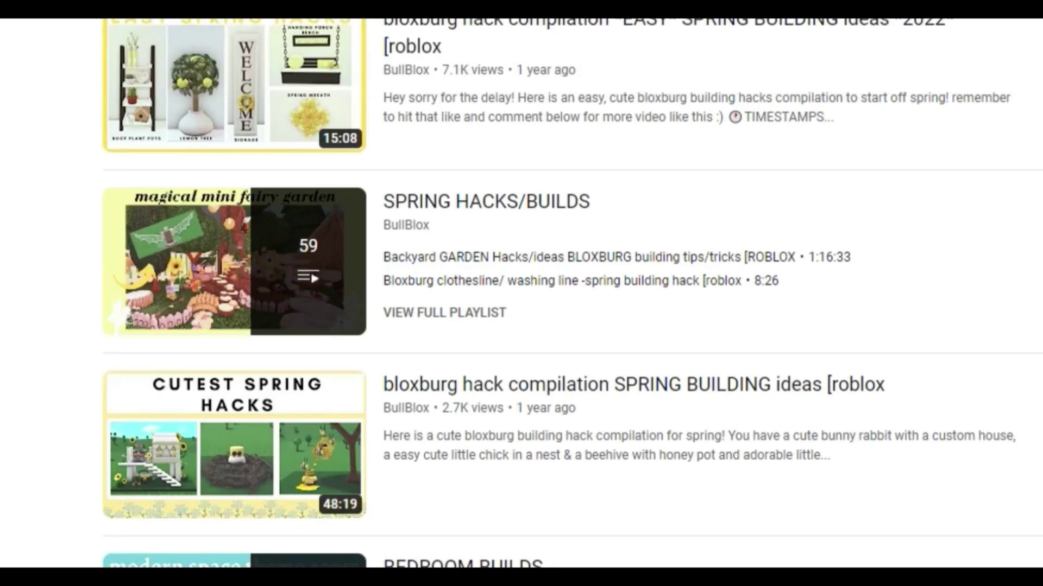
pyautogui.scroll(-1, 199, 140)
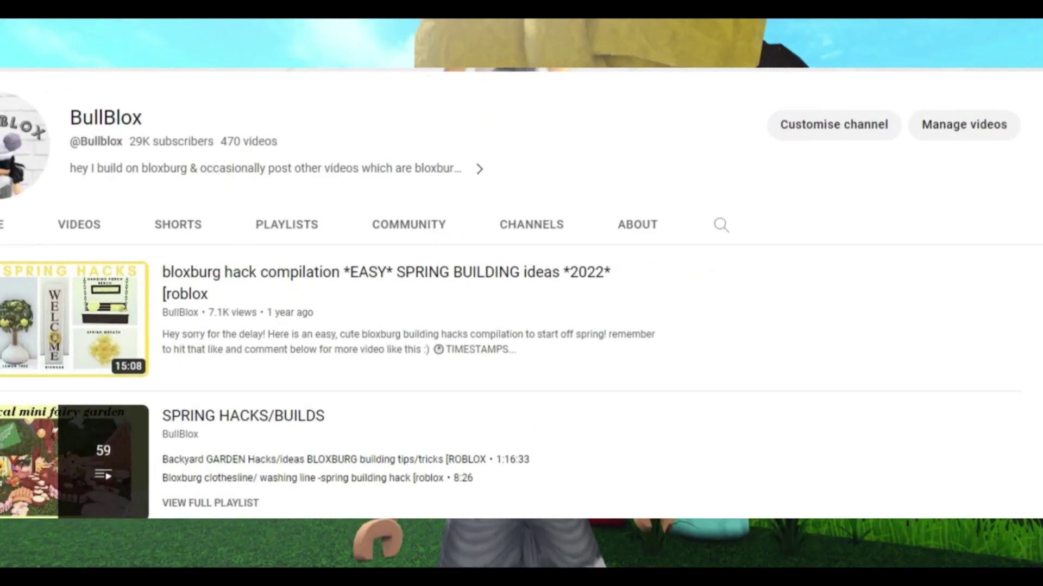
# Step: Search the YouTube channel for "east" and look through the matching Bloxburg Easter building videos
pyautogui.click(700, 227)
pyautogui.write('east')
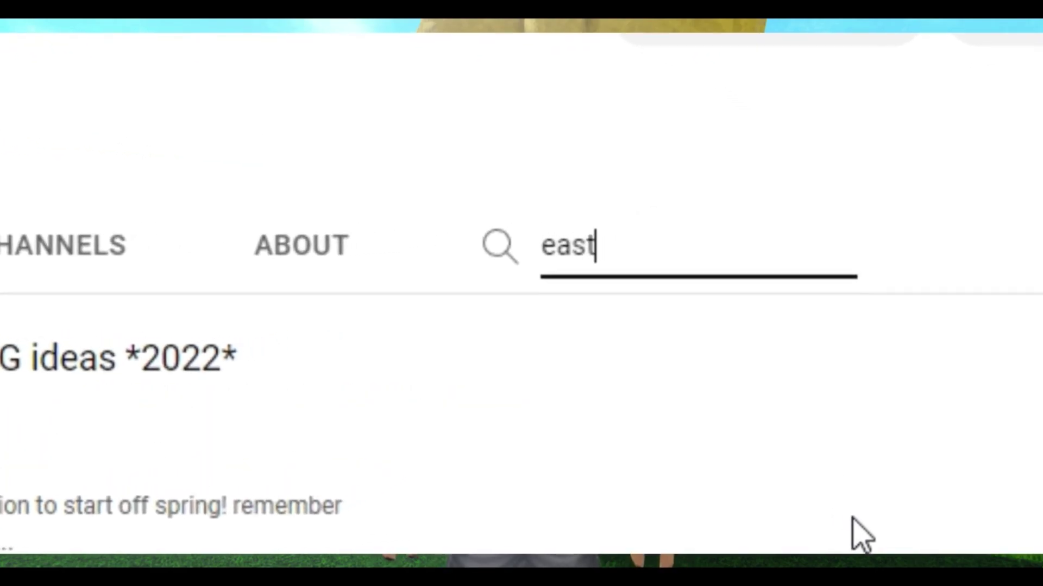
pyautogui.press('Return')
pyautogui.scroll(-2, 302, 428)
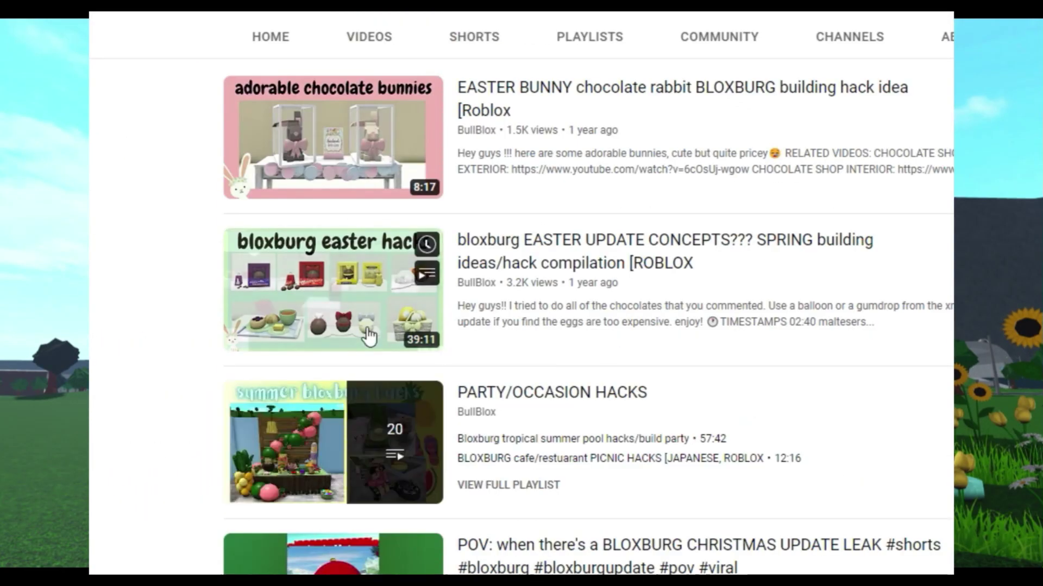
pyautogui.moveTo(368, 336)
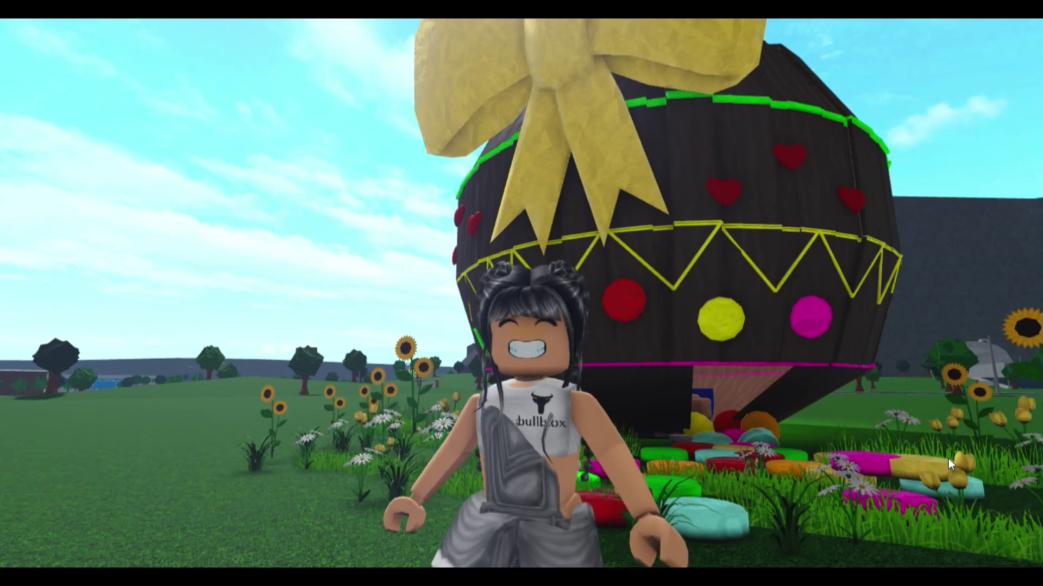
# Step: Switch back to Roblox and view the avatar's face close up in front of the egg house
pyautogui.scroll(3, 669, 297)
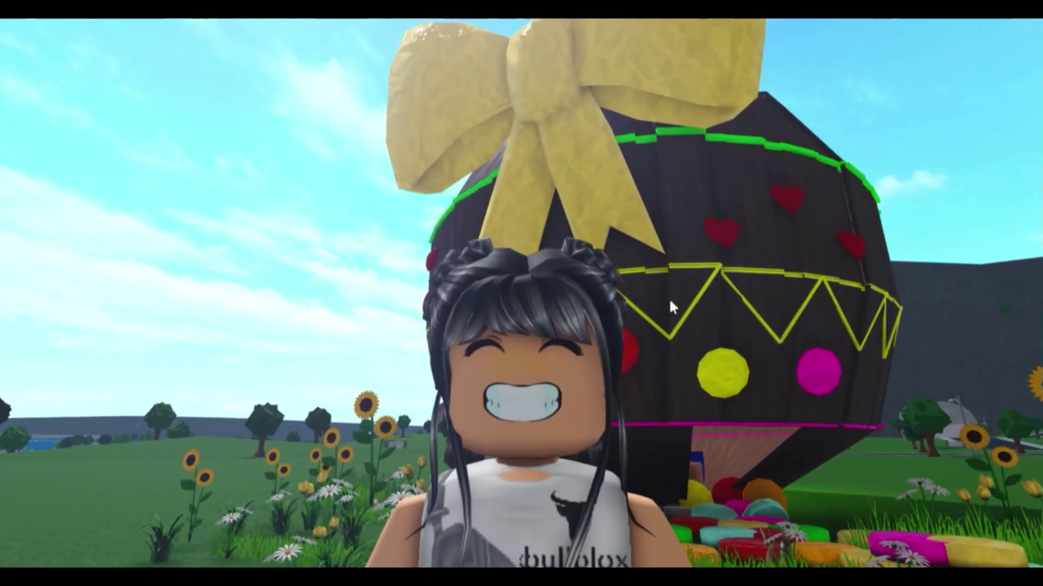